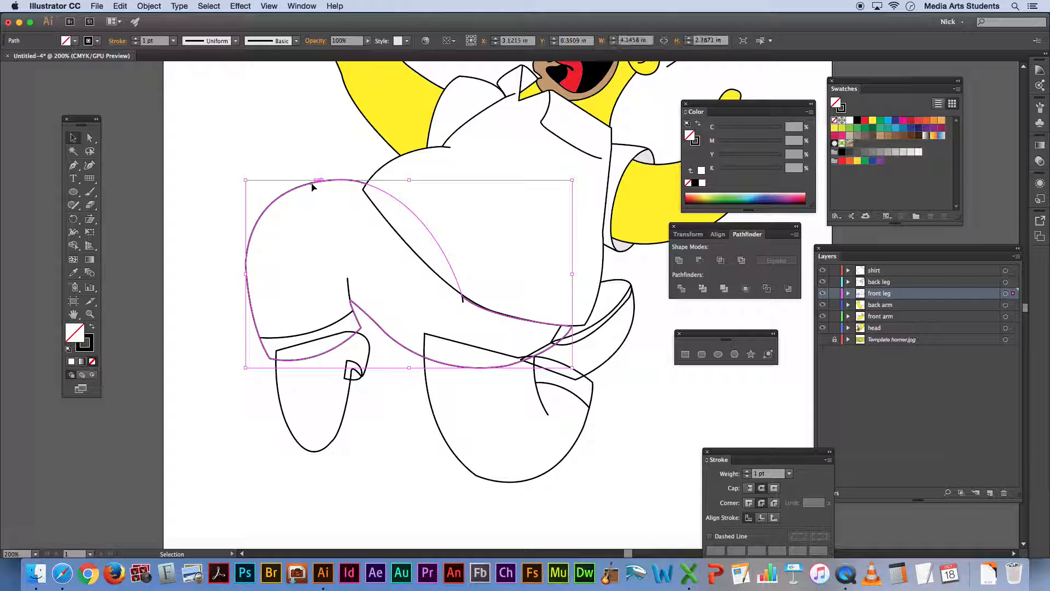
# Fill the front leg's trouser shape with cyan (C 100) and the front shoe with 60% black grey
pyautogui.click(888, 121)
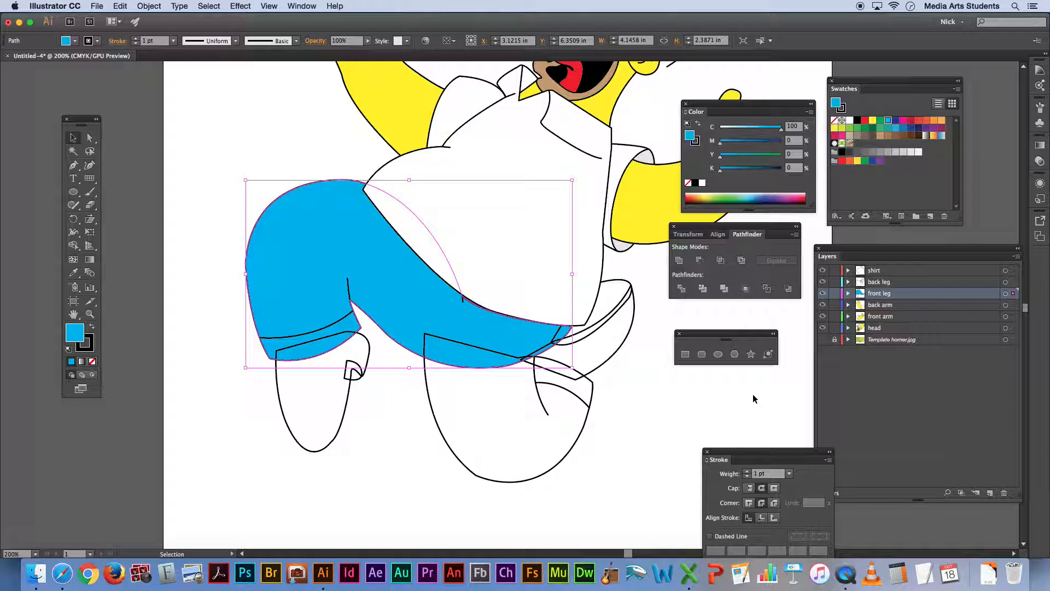
pyautogui.click(397, 442)
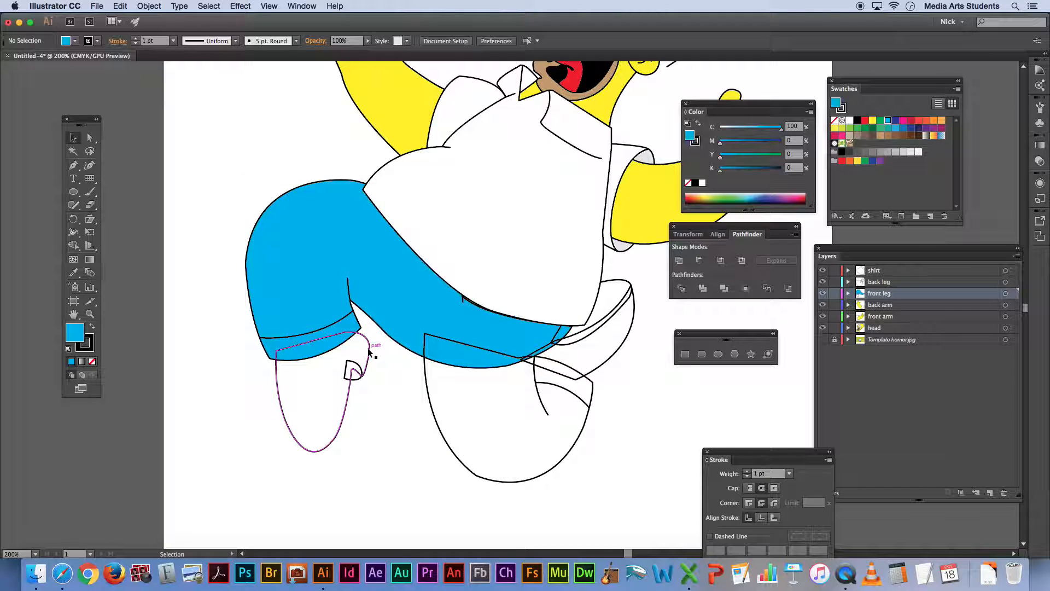
pyautogui.click(366, 352)
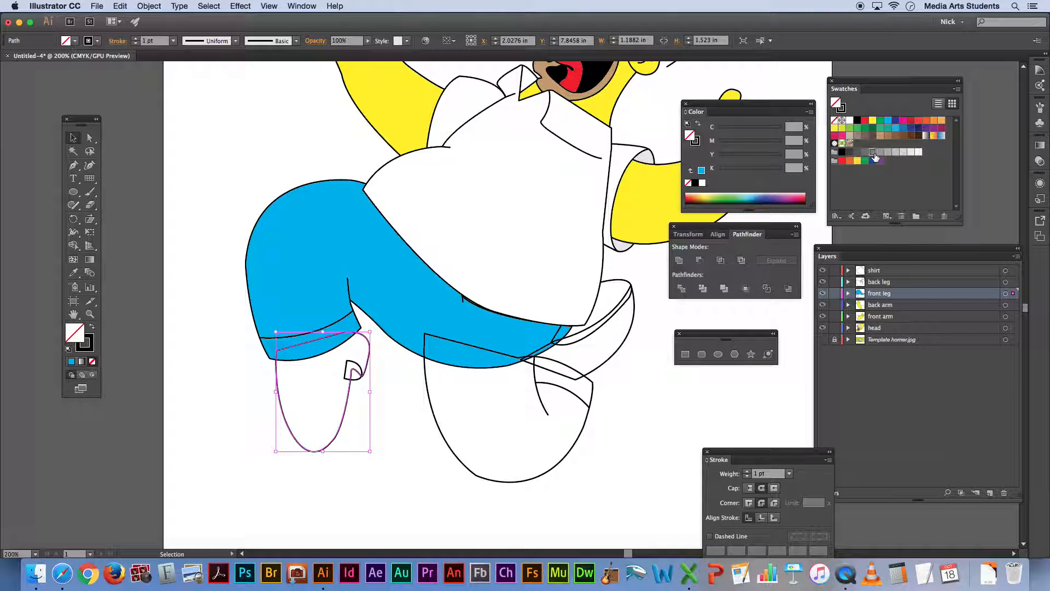
pyautogui.click(873, 154)
pyautogui.click(380, 429)
# Fill the small heel piece of the front shoe with 80% black grey and send it behind the shoe
pyautogui.click(360, 377)
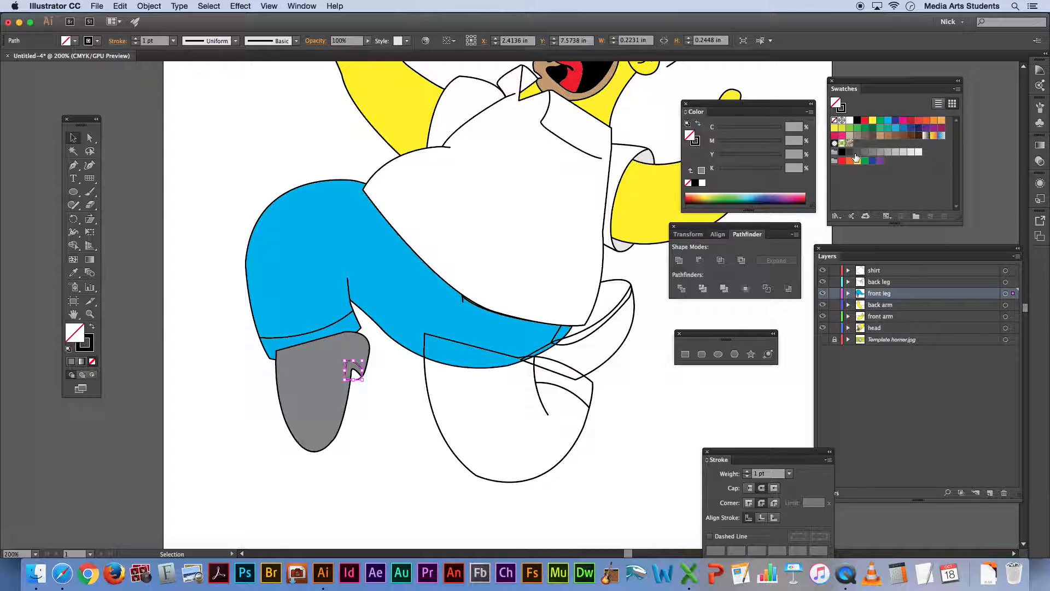
pyautogui.click(856, 154)
pyautogui.click(149, 6)
pyautogui.moveTo(170, 30)
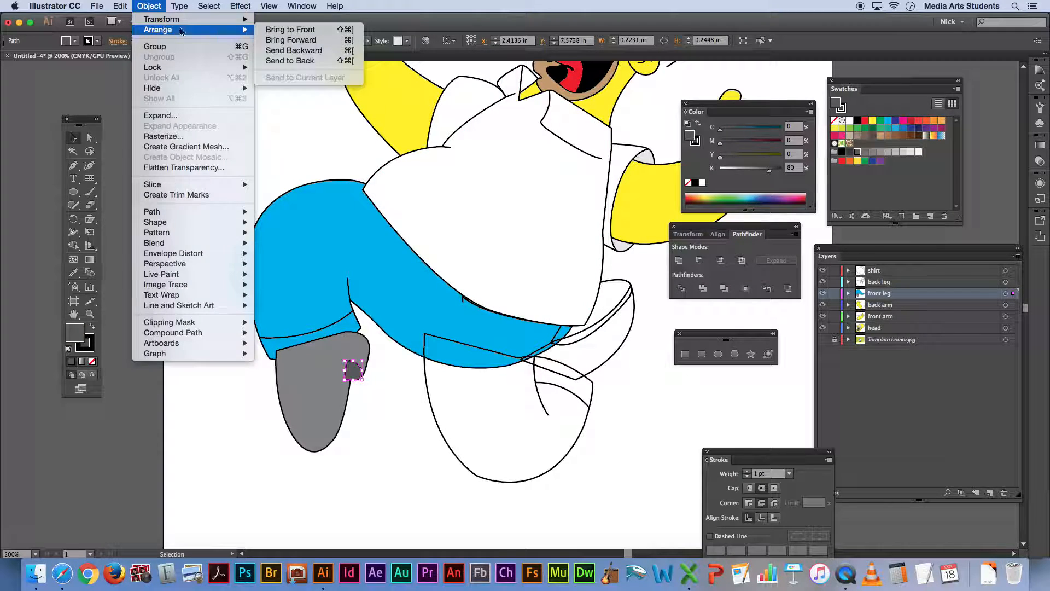
pyautogui.click(290, 61)
pyautogui.click(372, 454)
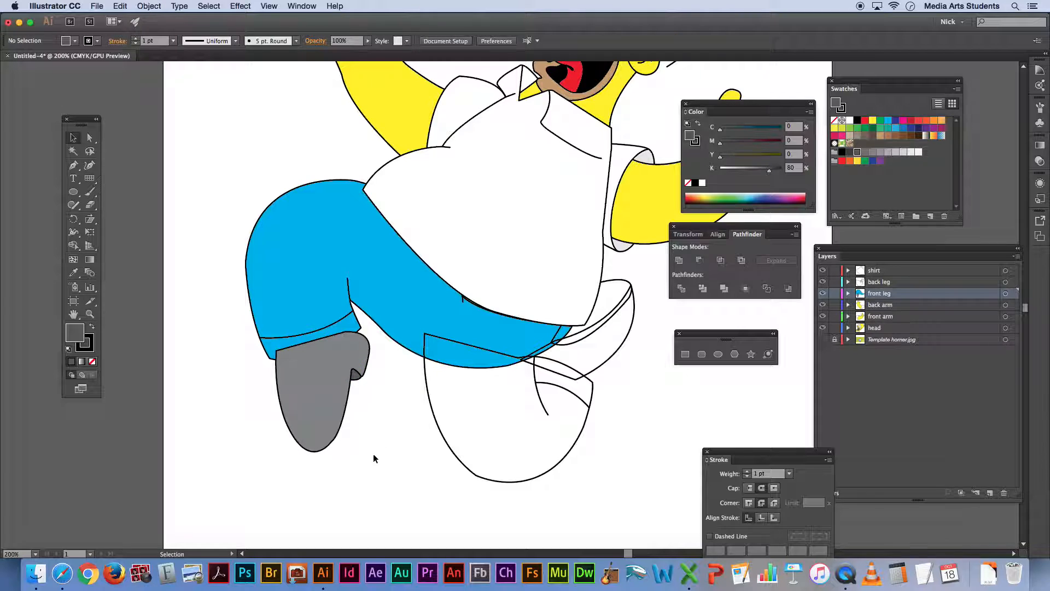
# Copy the front leg's cyan fill onto the back leg's trouser shape with the Eyedropper
pyautogui.click(431, 403)
pyautogui.press('i')
pyautogui.click(388, 298)
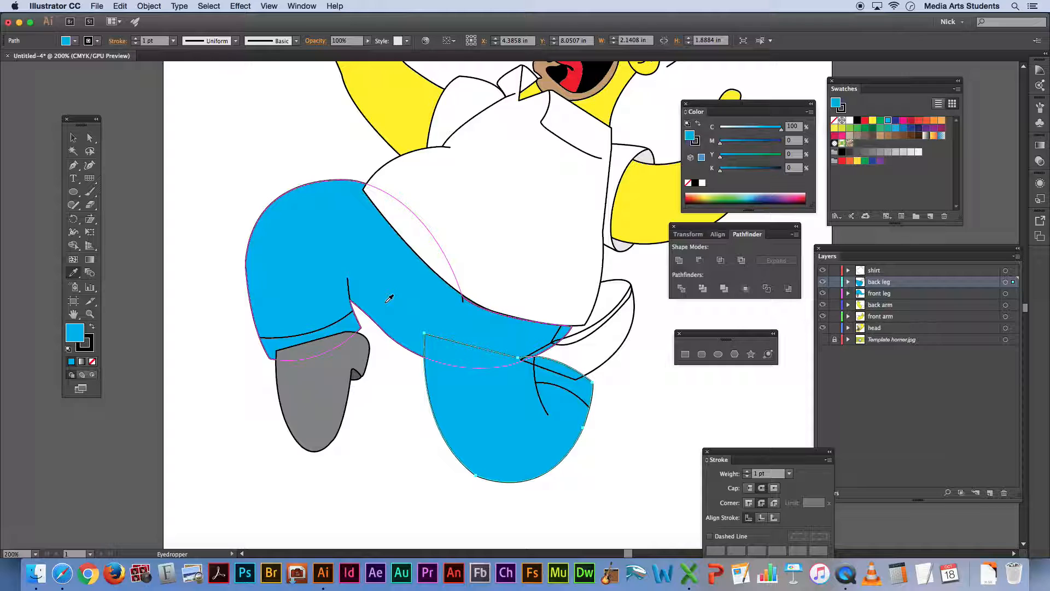
pyautogui.press('v')
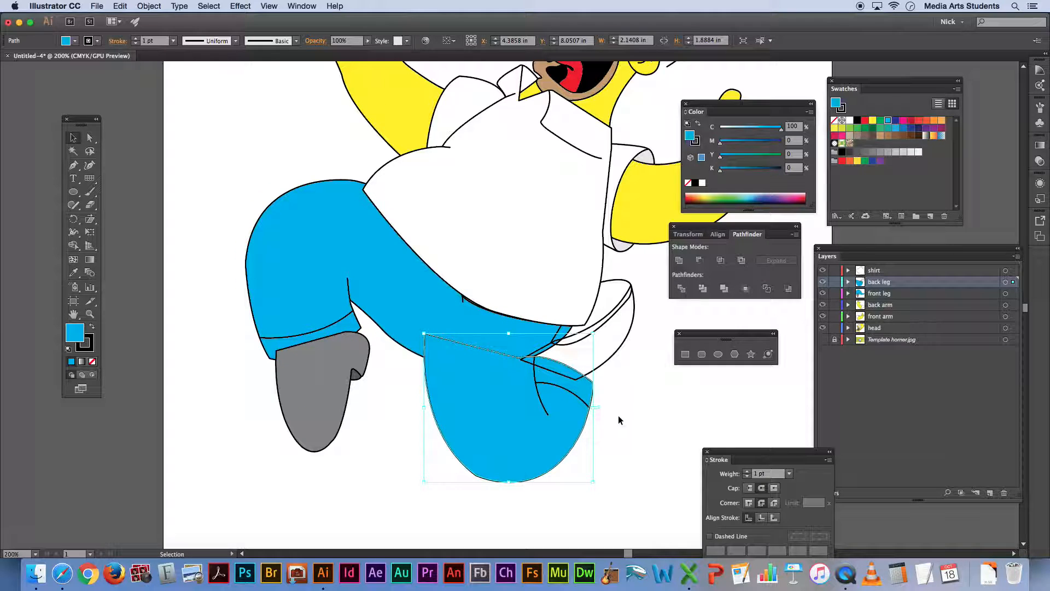
pyautogui.click(615, 418)
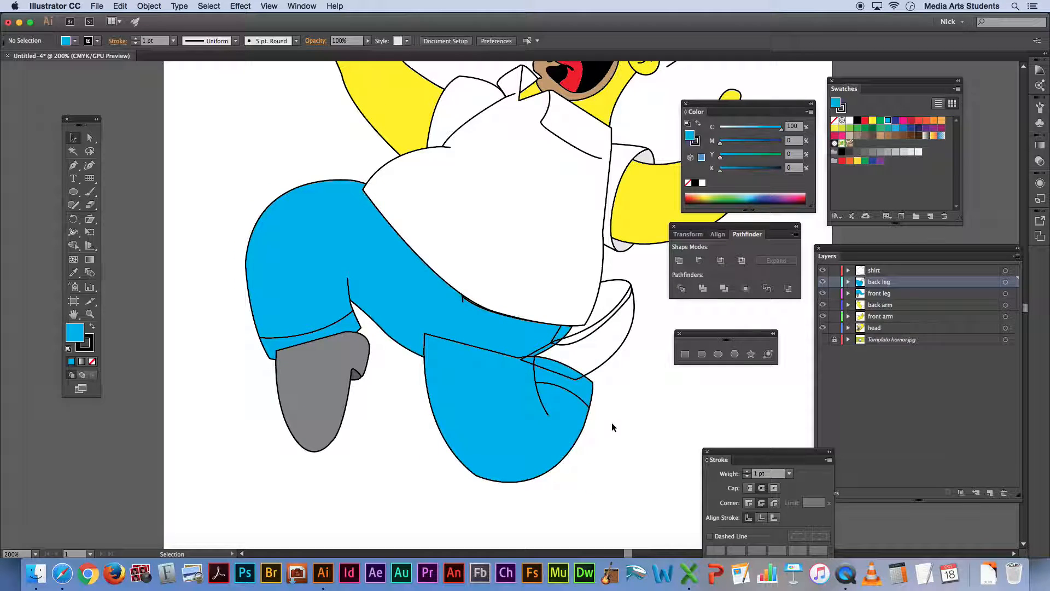
# Sample the front shoe's 60% grey onto the main shape of the back shoe
pyautogui.click(633, 323)
pyautogui.press('i')
pyautogui.click(314, 375)
pyautogui.press('v')
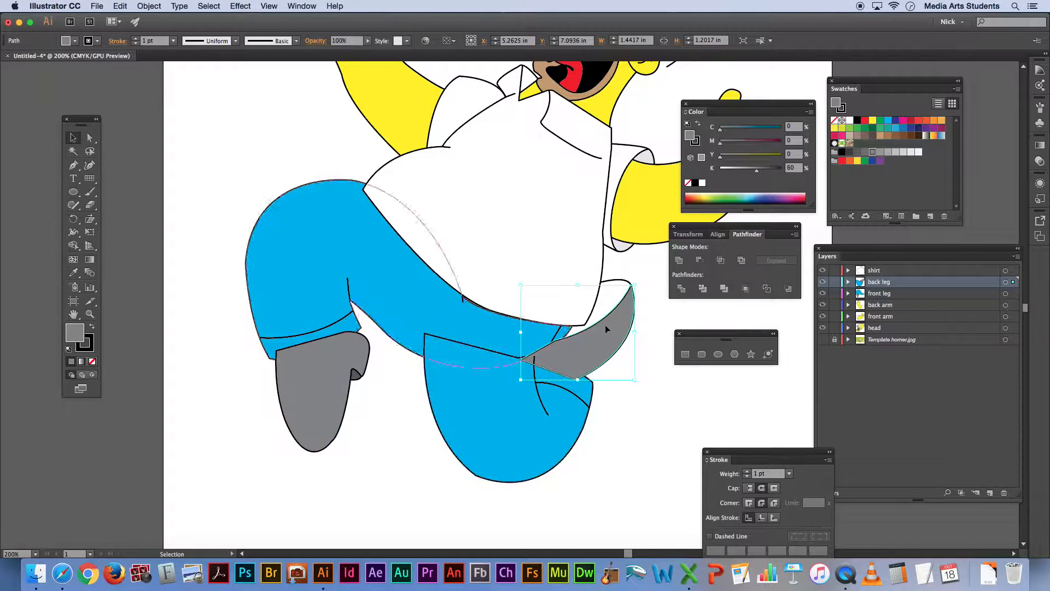
# Sample the front shoe heel's 80% grey onto the sole shape of the back shoe
pyautogui.click(621, 281)
pyautogui.press('i')
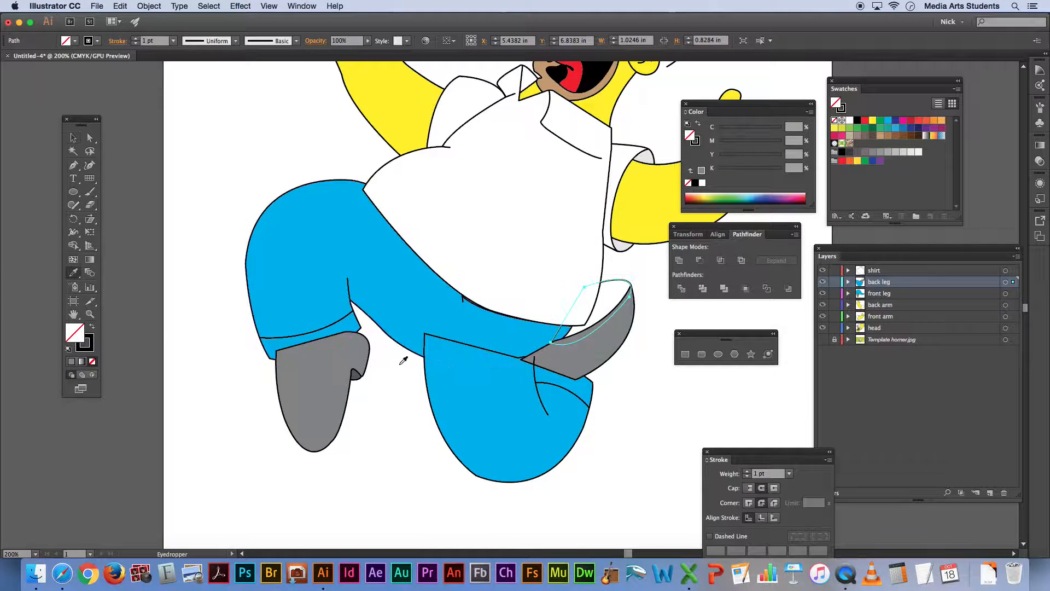
pyautogui.click(357, 374)
pyautogui.press('v')
pyautogui.click(652, 408)
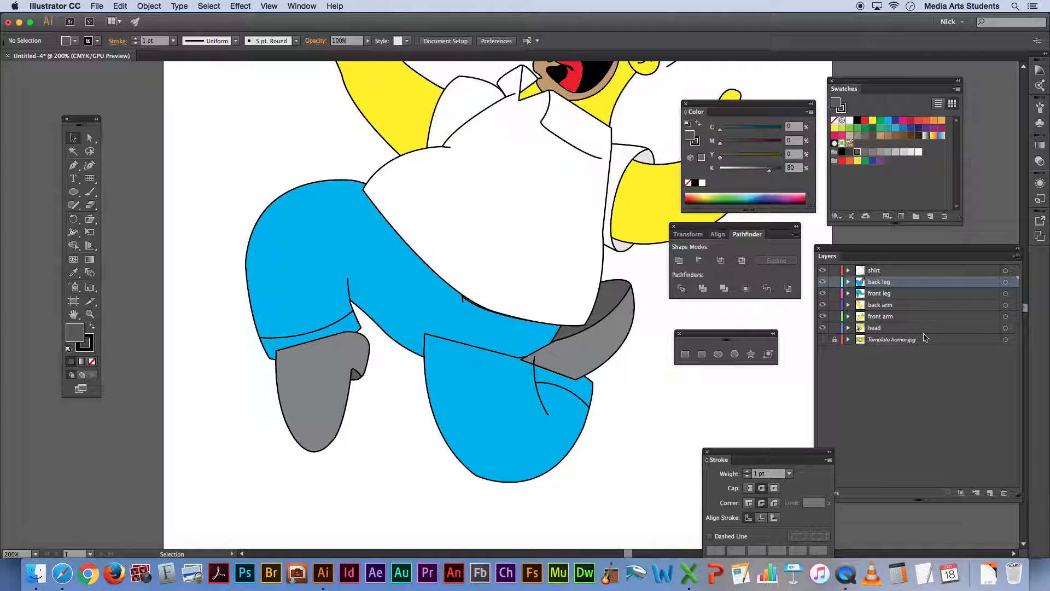
# Move the shirt layer below the front leg layer in the layer order
pyautogui.click(896, 274)
pyautogui.moveTo(904, 273); pyautogui.dragTo(907, 302)
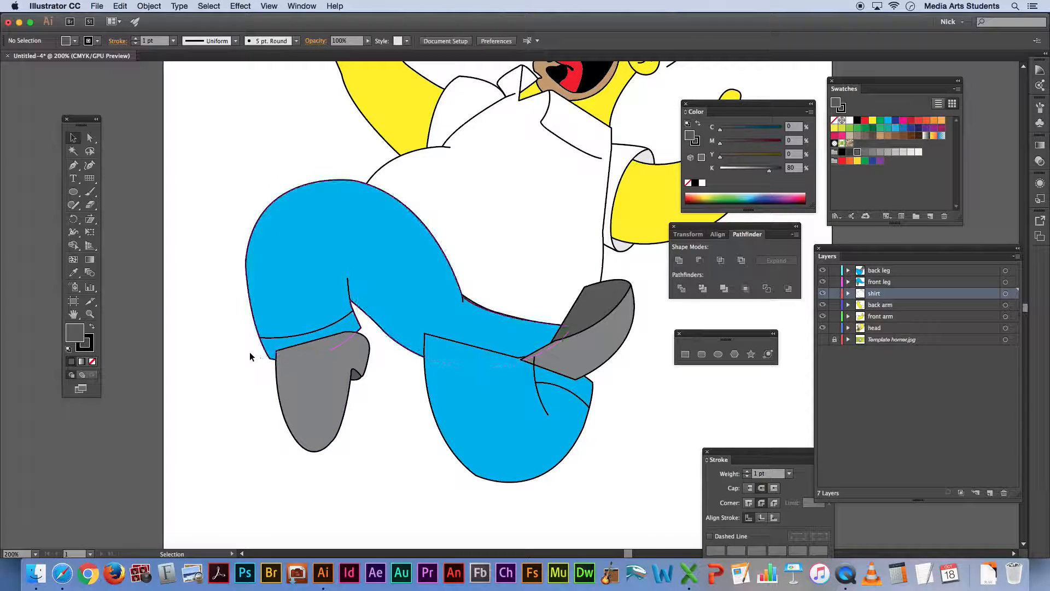
# Send both shapes of the front shoe to the back so they sit behind the trouser cuff
pyautogui.click(356, 377)
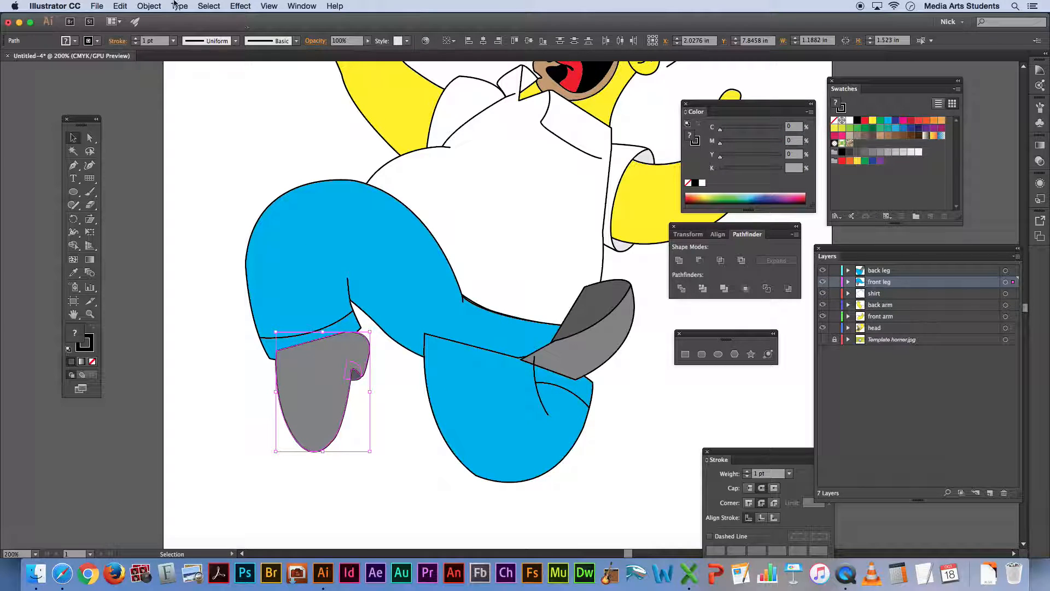
pyautogui.click(149, 6)
pyautogui.moveTo(164, 28)
pyautogui.click(301, 65)
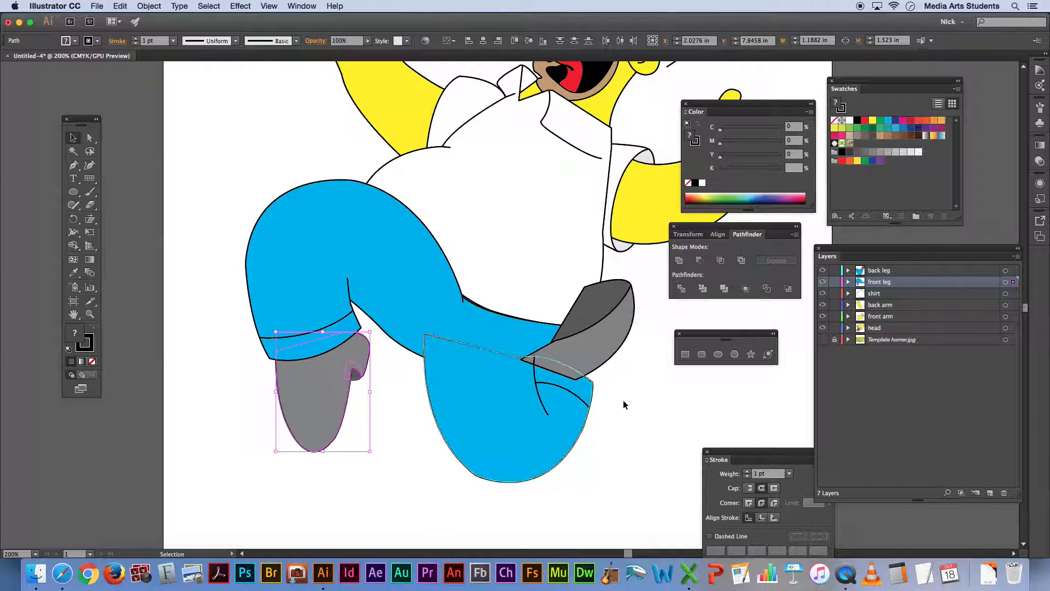
pyautogui.click(613, 403)
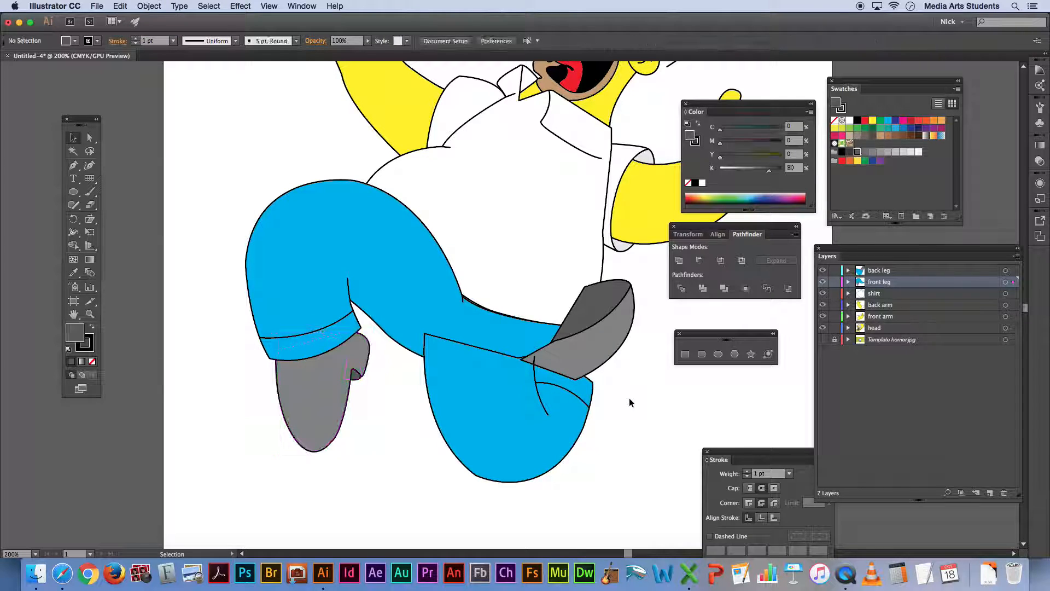
# Send both shapes of the back shoe to the back so they sit behind the back leg's trousers
pyautogui.click(621, 298)
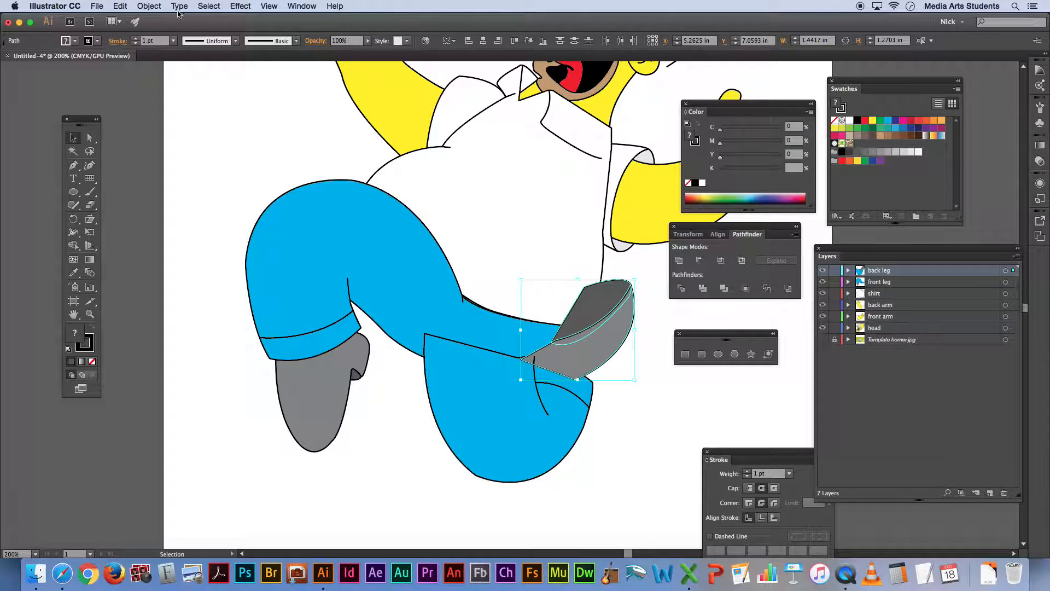
pyautogui.click(149, 6)
pyautogui.moveTo(164, 30)
pyautogui.click(303, 70)
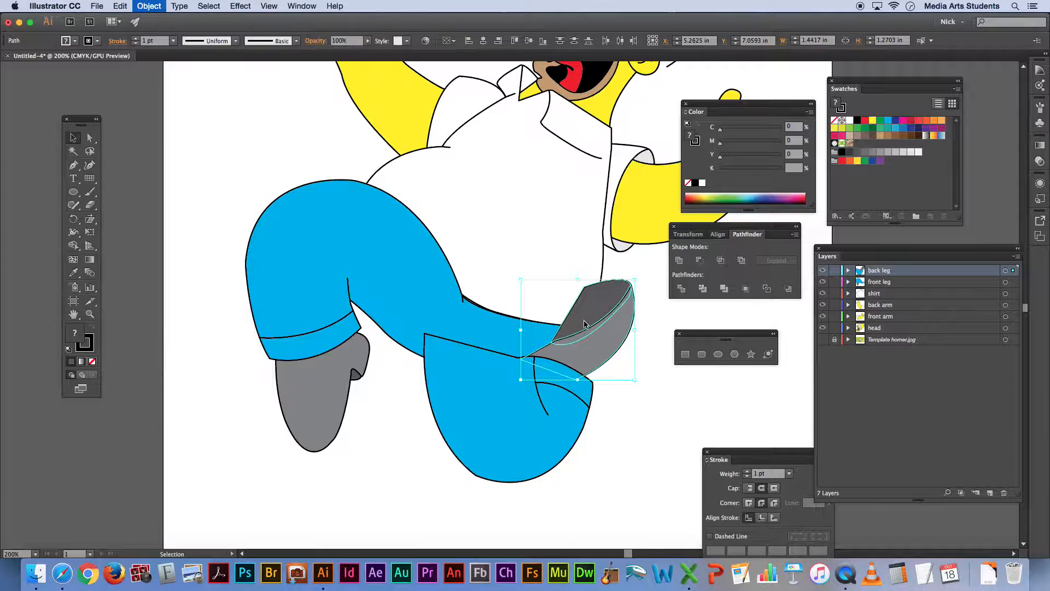
pyautogui.click(658, 371)
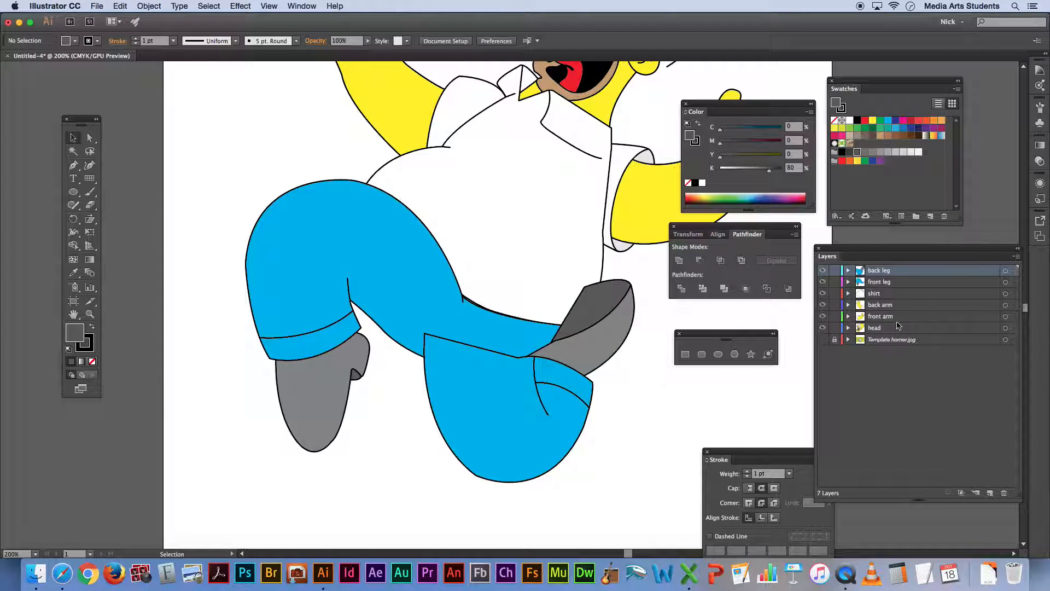
# Move the back leg layer directly above the template layer and the back arm layer between the head and back leg layers
pyautogui.click(822, 270)
pyautogui.click(823, 270)
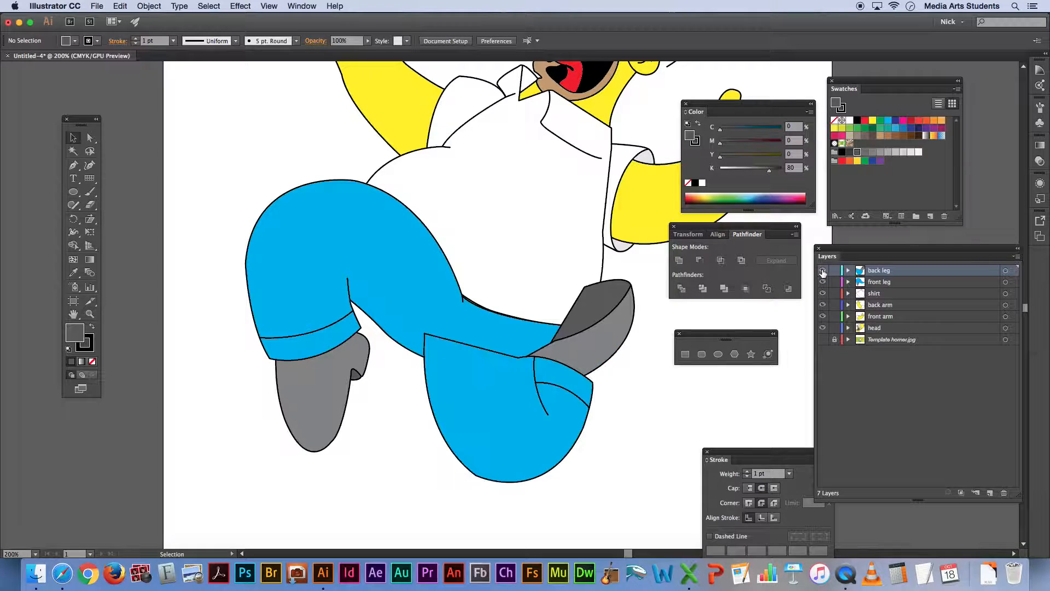
pyautogui.click(823, 270)
pyautogui.click(823, 270)
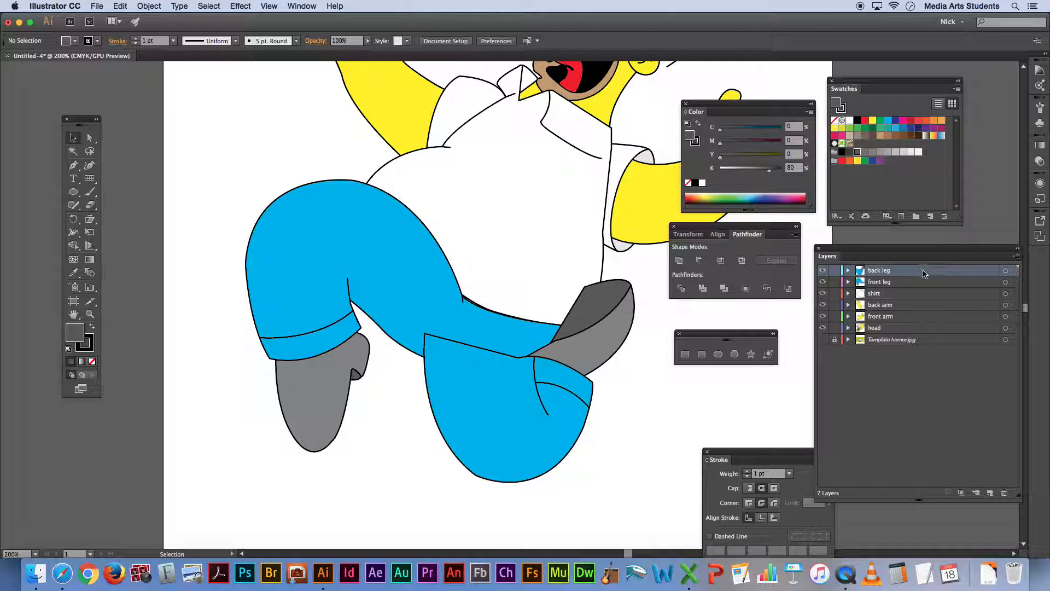
pyautogui.moveTo(917, 274); pyautogui.dragTo(909, 336)
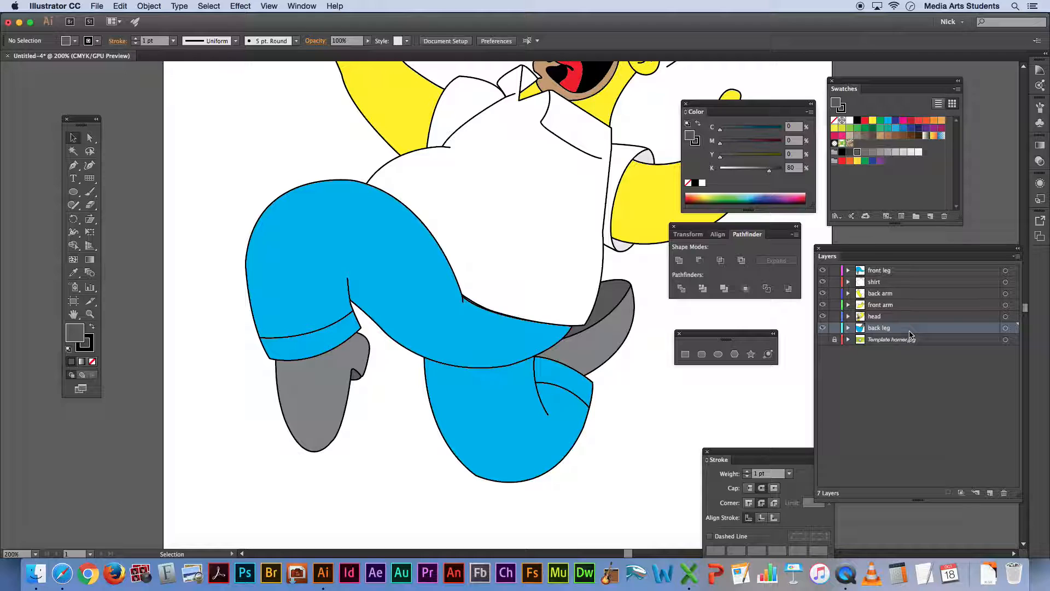
pyautogui.moveTo(896, 298); pyautogui.dragTo(911, 326)
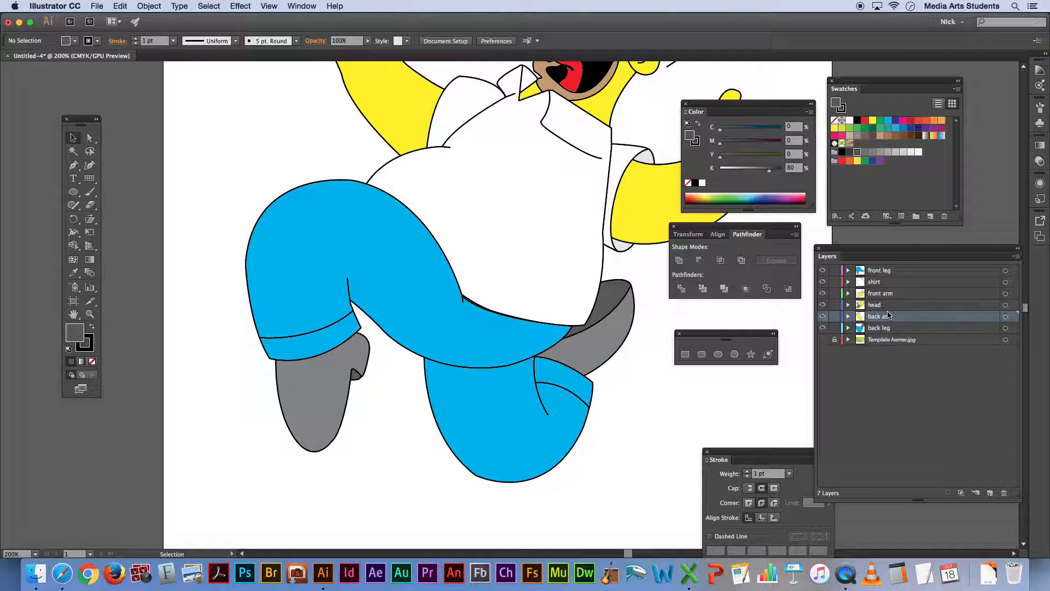
pyautogui.click(902, 305)
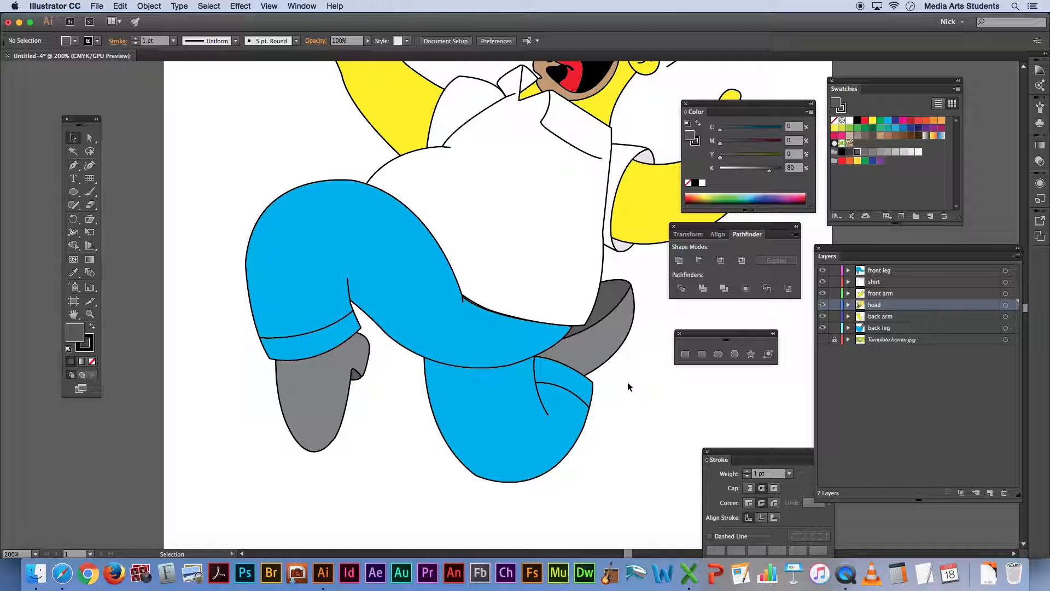
# Move the front leg's anchor point at the shirt hem and adjust its direction handle so the trouser edge follows the hem
pyautogui.press('super+equal')
pyautogui.press('super+equal')
pyautogui.press('super+equal')
pyautogui.press('super+equal')
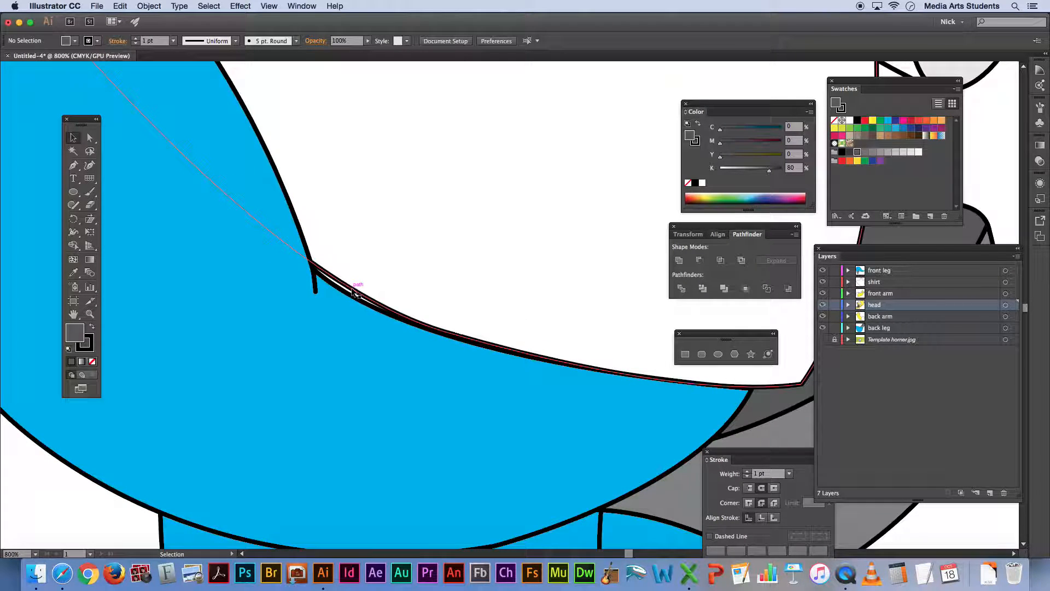
pyautogui.press('a')
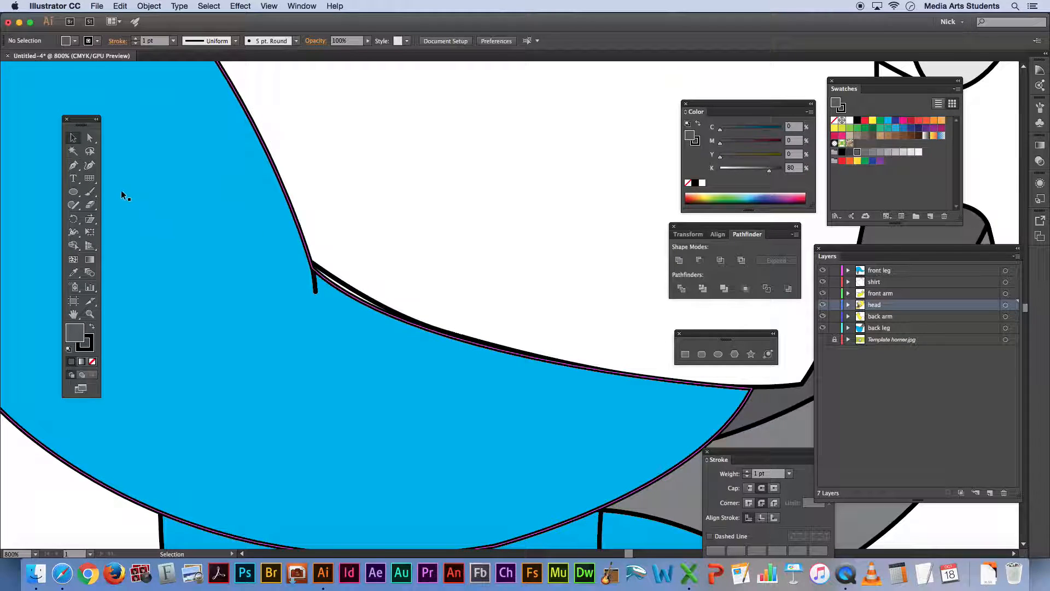
pyautogui.click(90, 138)
pyautogui.click(331, 283)
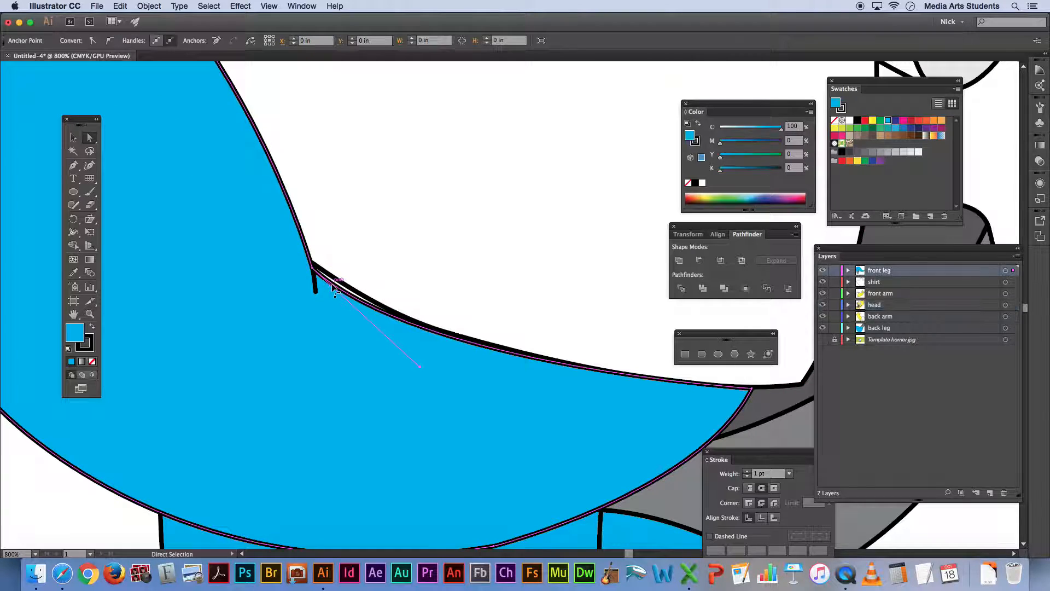
pyautogui.moveTo(313, 270); pyautogui.dragTo(312, 263)
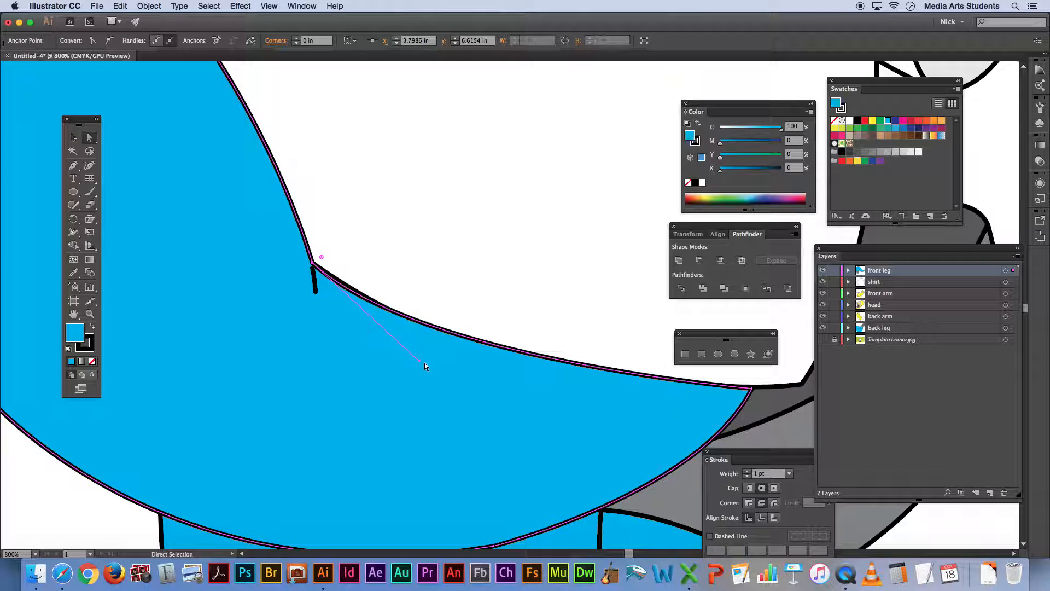
pyautogui.moveTo(419, 360)
pyautogui.mouseDown()
pyautogui.moveTo(370, 361)
pyautogui.moveTo(431, 360)
pyautogui.mouseUp()
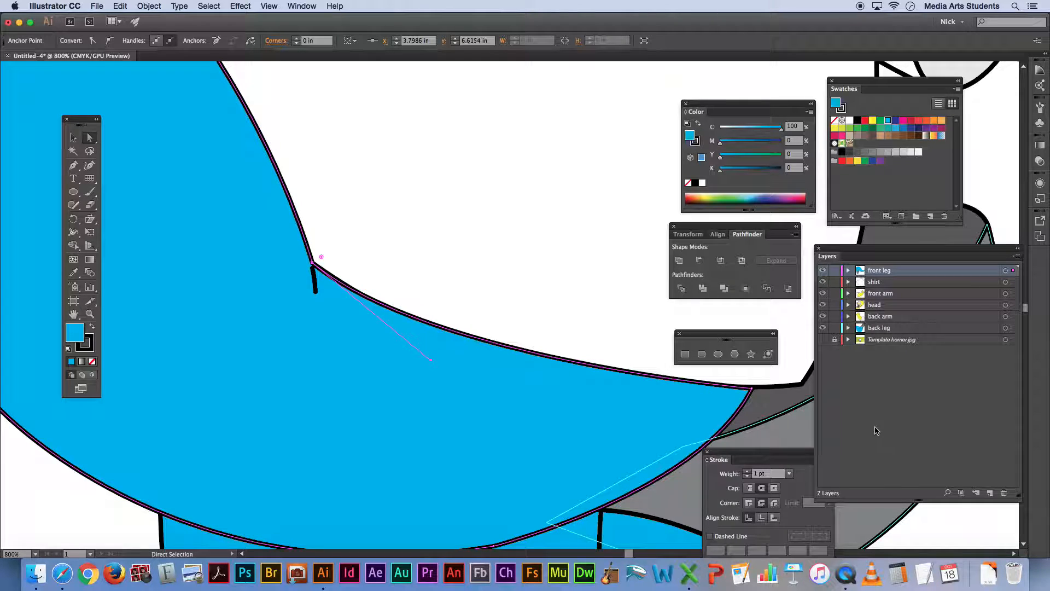
pyautogui.moveTo(750, 390); pyautogui.dragTo(754, 389)
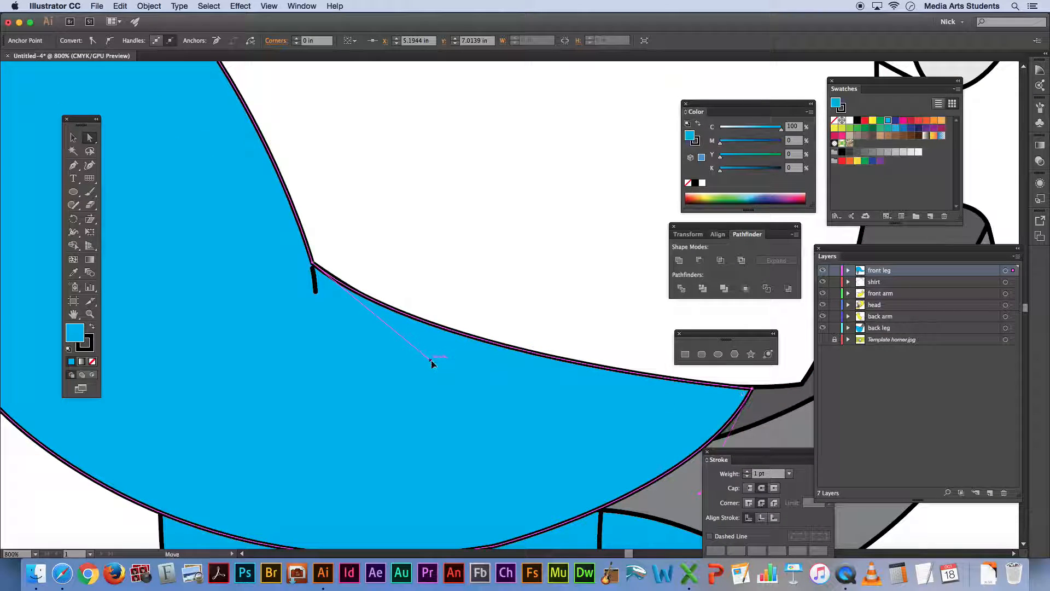
pyautogui.click(974, 536)
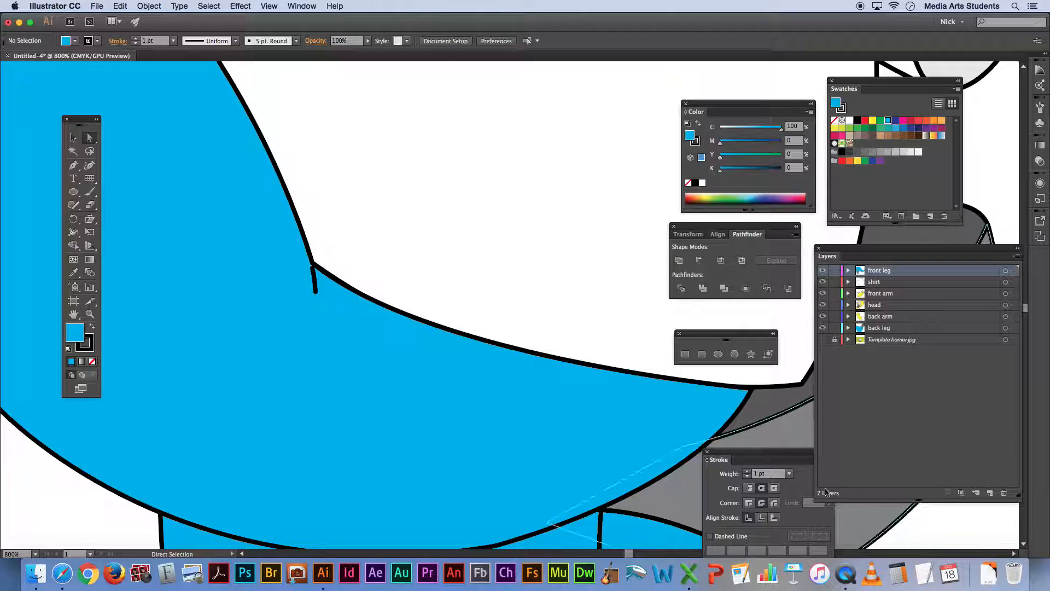
# Move the upper anchor of the short crease line onto the front leg's corner at the shirt hem
pyautogui.press('super+equal')
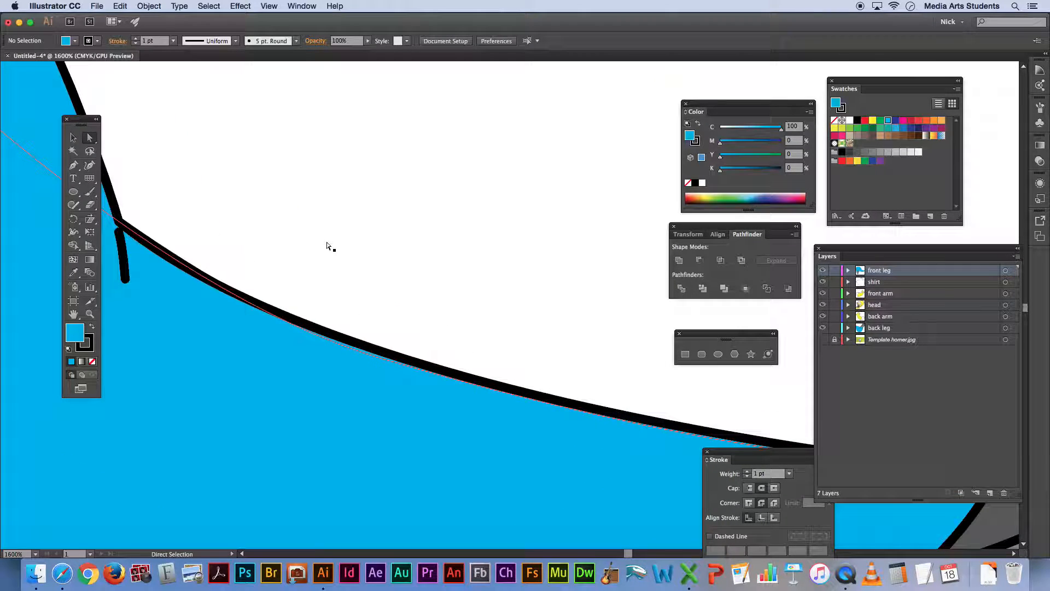
pyautogui.click(120, 233)
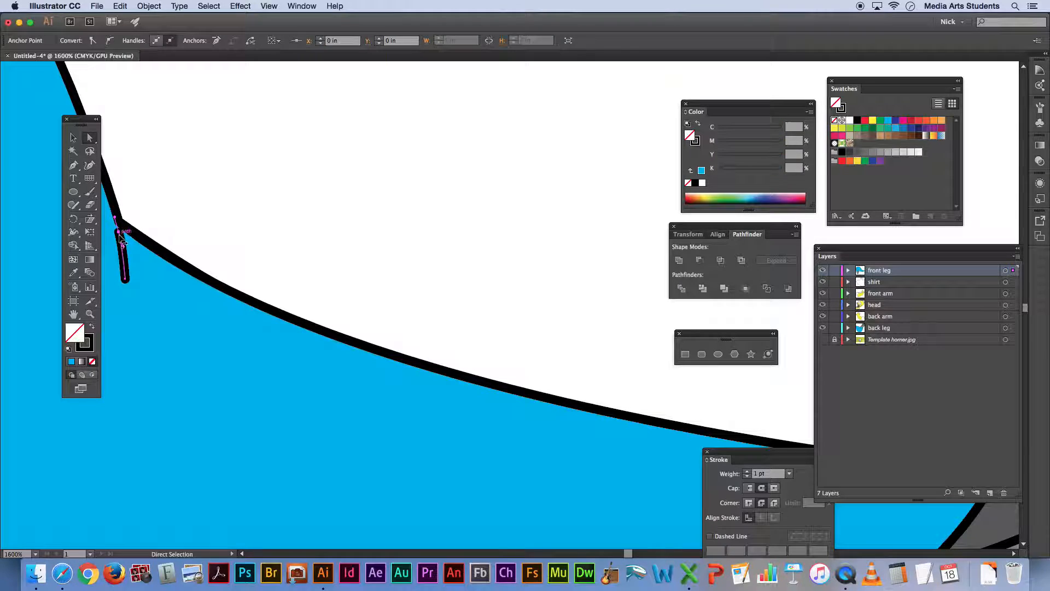
pyautogui.moveTo(119, 232); pyautogui.dragTo(119, 221)
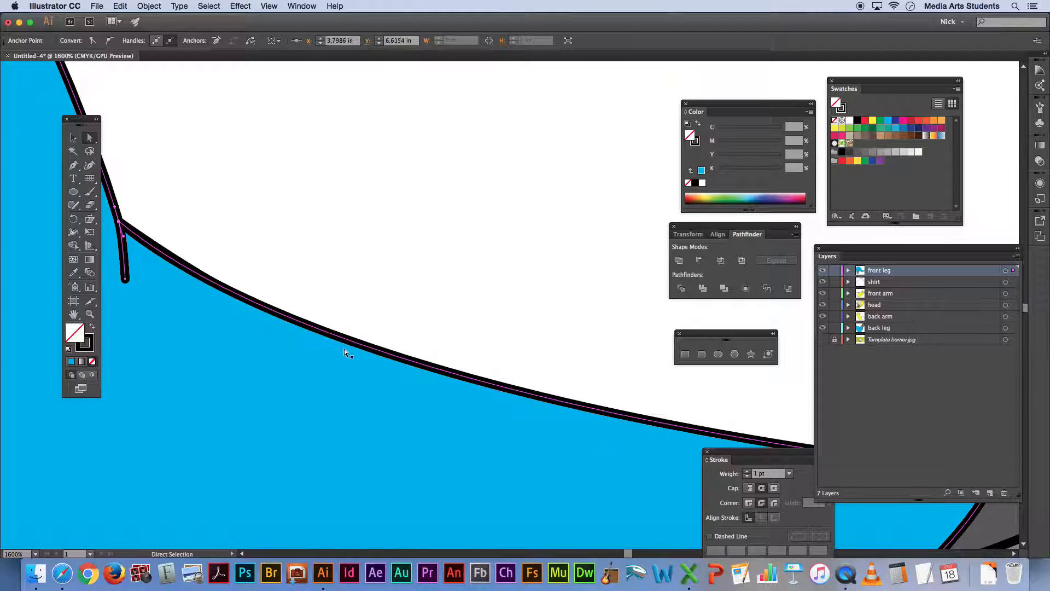
pyautogui.click(309, 394)
pyautogui.press('super+minus')
pyautogui.press('super+minus')
pyautogui.press('super+minus')
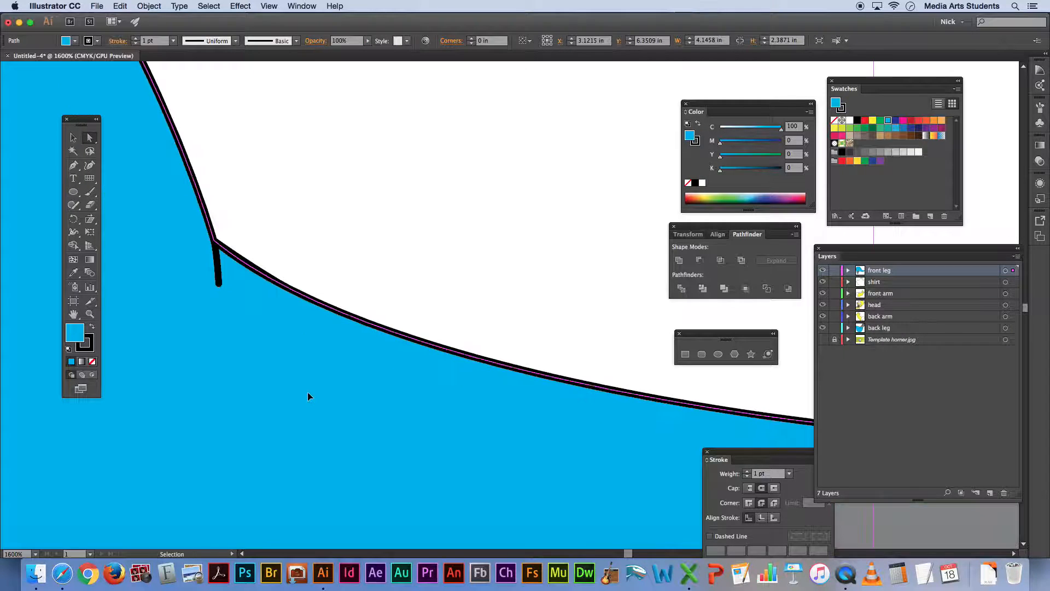
pyautogui.click(194, 459)
pyautogui.hscroll(3, 223, 426)
pyautogui.hscroll(-2, 224, 426)
pyautogui.hscroll(-6, 224, 425)
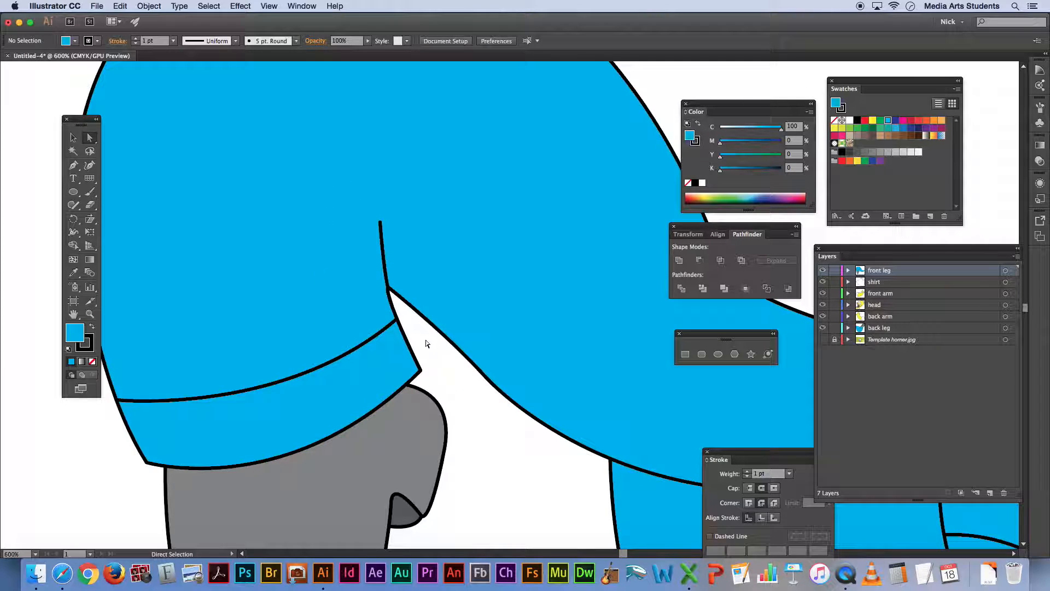
# Reshape the lower curve of the dark grey heel piece on the front shoe using its curve handle
pyautogui.scroll(-5, 487, 429)
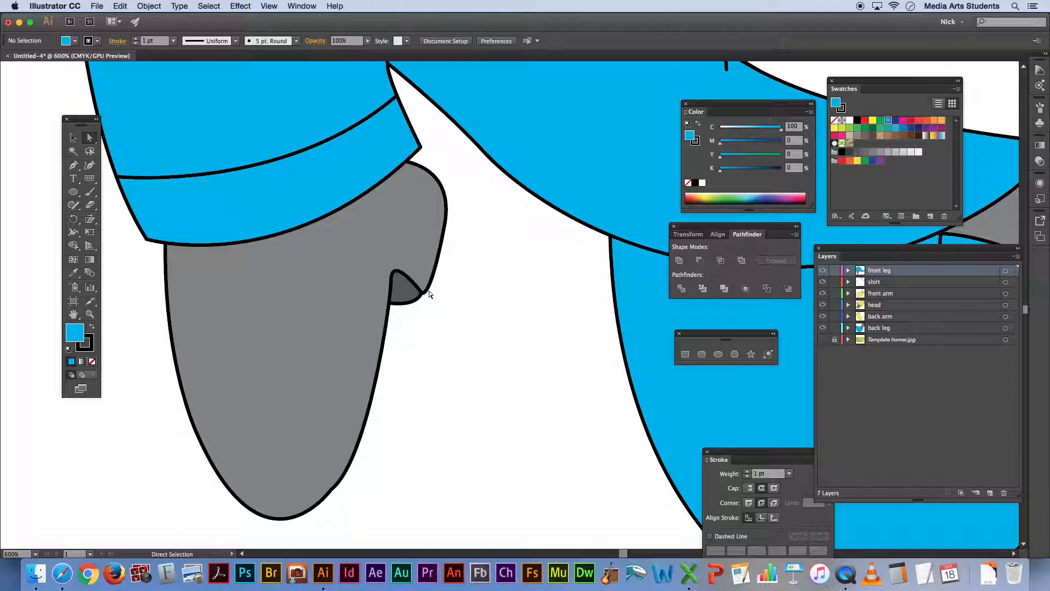
pyautogui.press('super+equal')
pyautogui.press('super+equal')
pyautogui.press('super+equal')
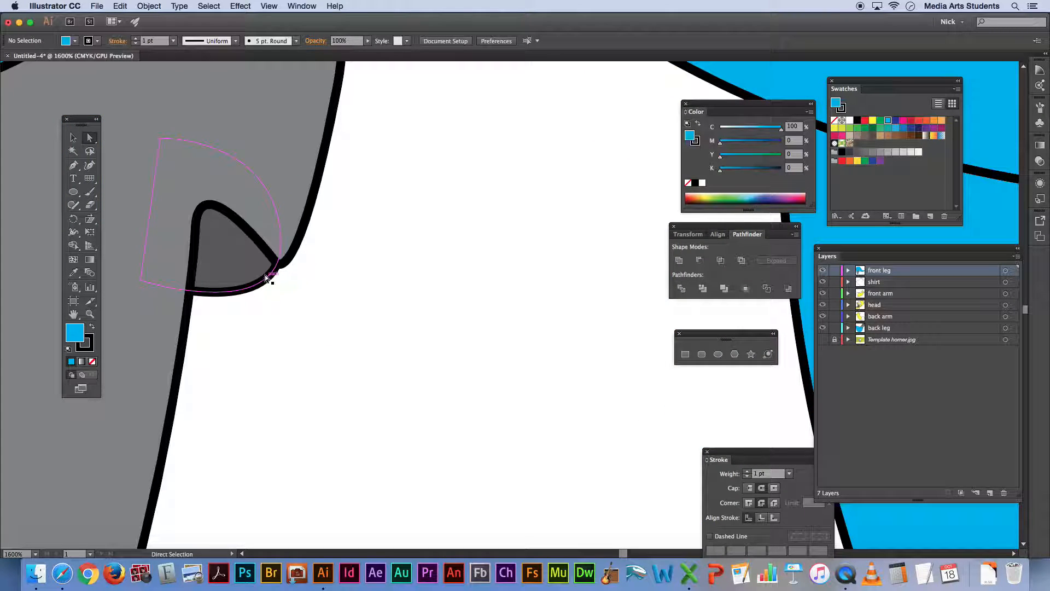
pyautogui.moveTo(271, 271); pyautogui.dragTo(313, 318)
pyautogui.click(335, 330)
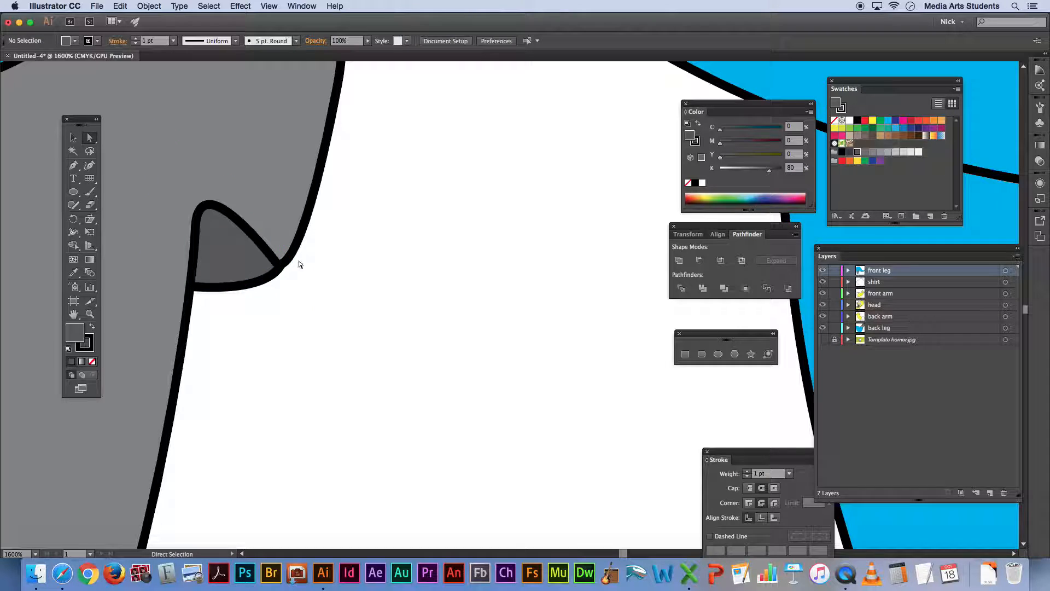
# Adjust the dark grey heel piece's hidden upper corner, outer anchor and direction handle so its outline flows smoothly into the shoe's edge
pyautogui.click(274, 277)
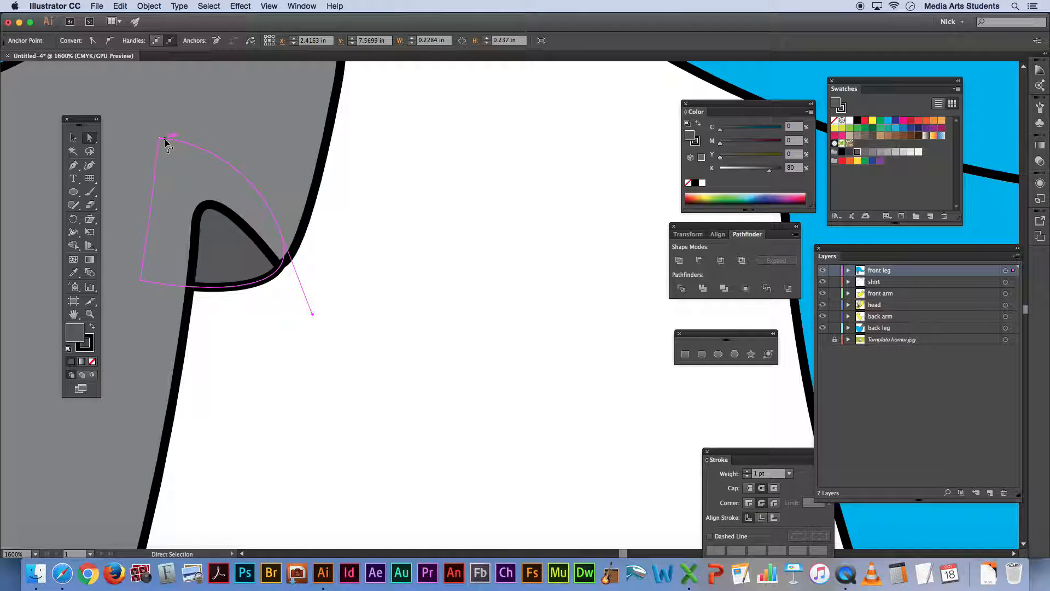
pyautogui.moveTo(159, 138); pyautogui.dragTo(271, 144)
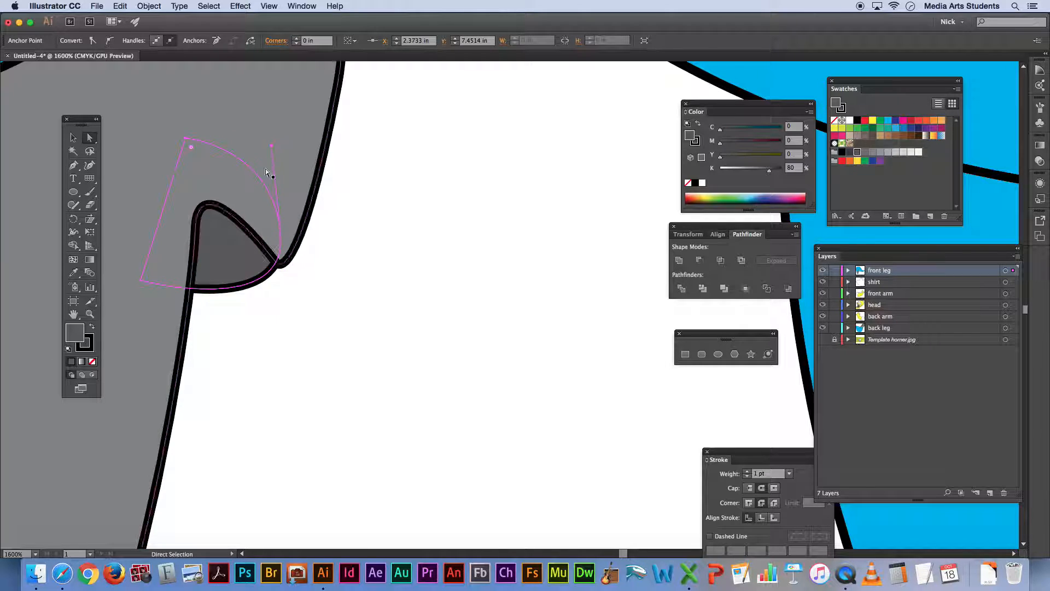
pyautogui.moveTo(279, 232); pyautogui.dragTo(288, 235)
pyautogui.moveTo(280, 147); pyautogui.dragTo(310, 164)
pyautogui.moveTo(288, 235); pyautogui.dragTo(291, 245)
pyautogui.click(336, 271)
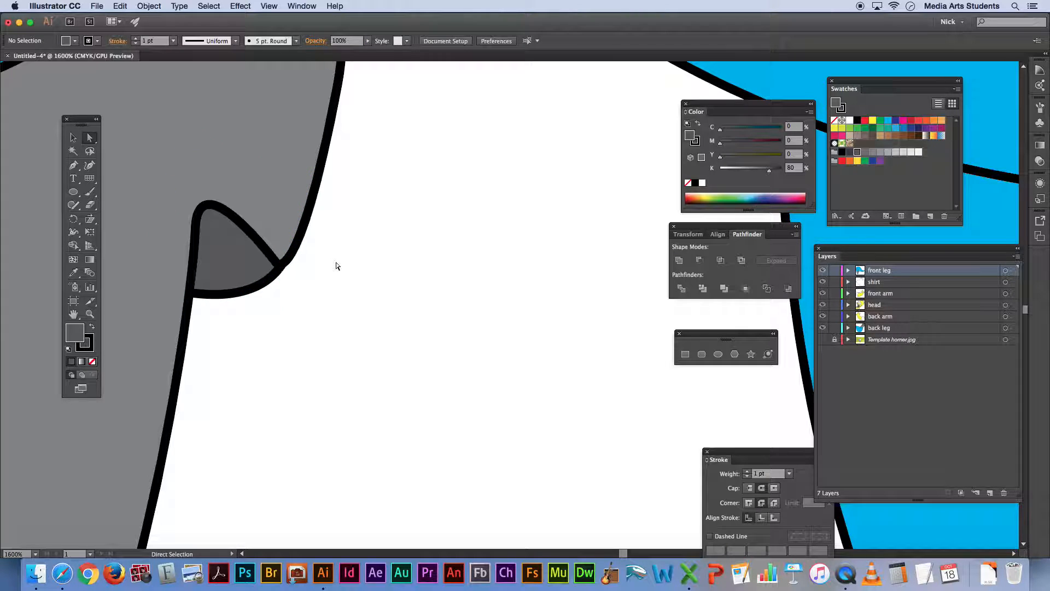
# Examine the outlines around both shoes, trouser legs and the shirt hem, and review the whole character on the artboard
pyautogui.press('super+minus')
pyautogui.press('super+minus')
pyautogui.press('super+minus')
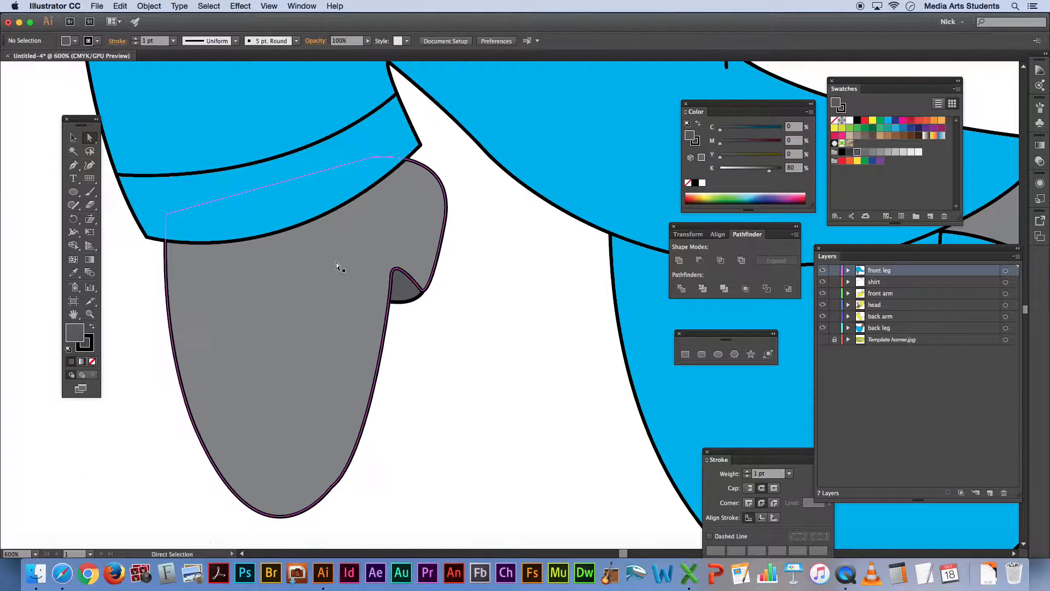
pyautogui.hscroll(-3, 492, 308)
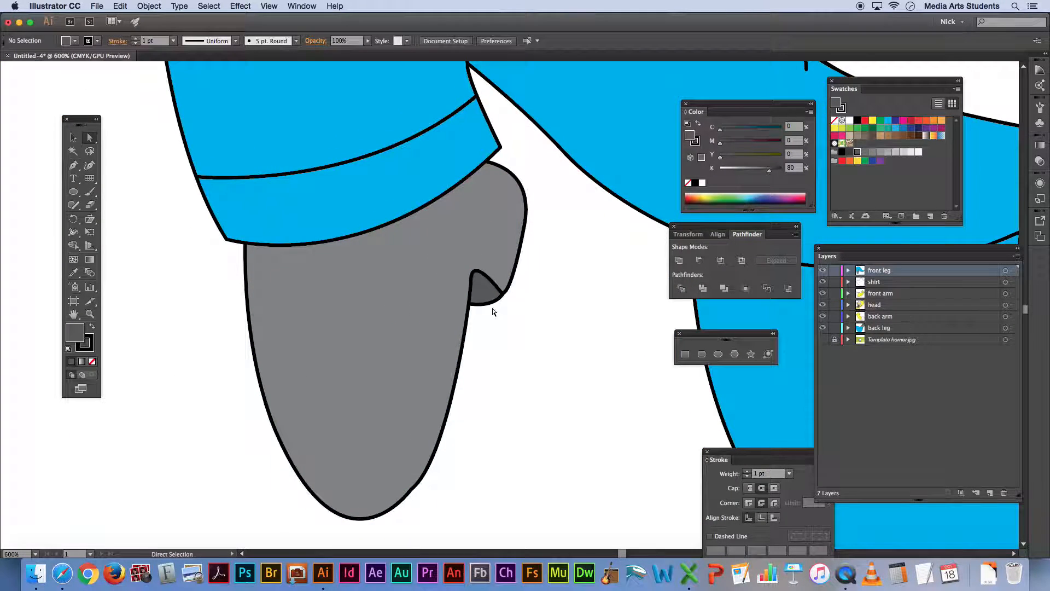
pyautogui.hscroll(15, 492, 309)
pyautogui.hscroll(2, 493, 314)
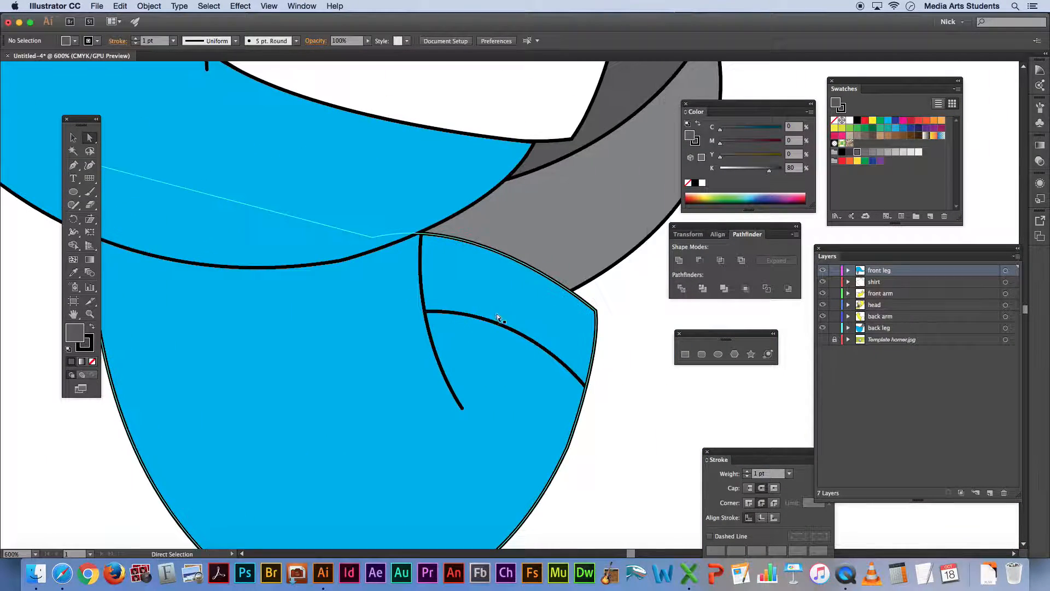
pyautogui.scroll(5, 602, 254)
pyautogui.hscroll(5, 602, 260)
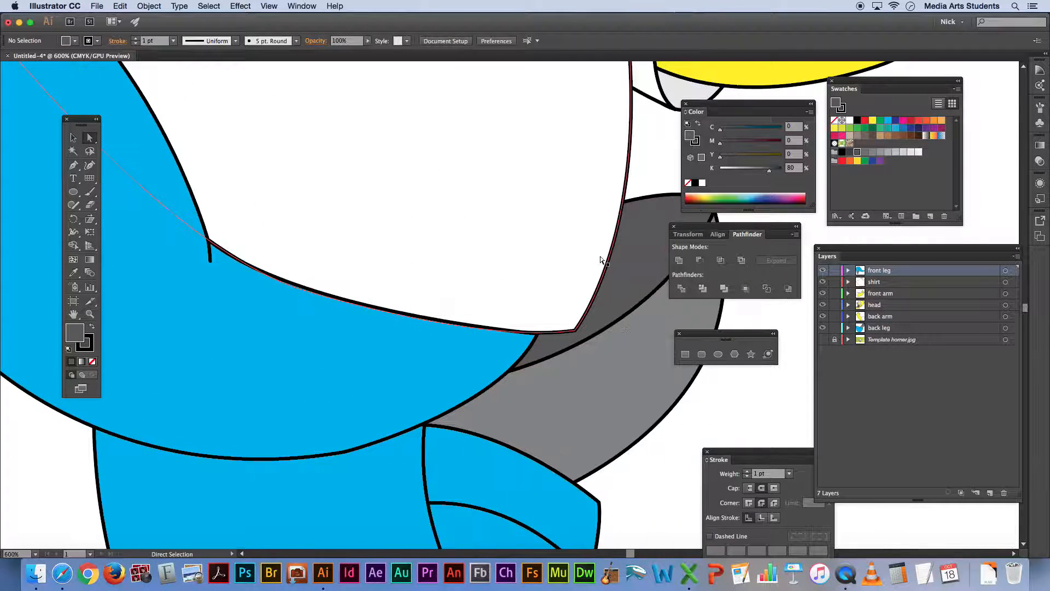
pyautogui.hscroll(-2, 600, 260)
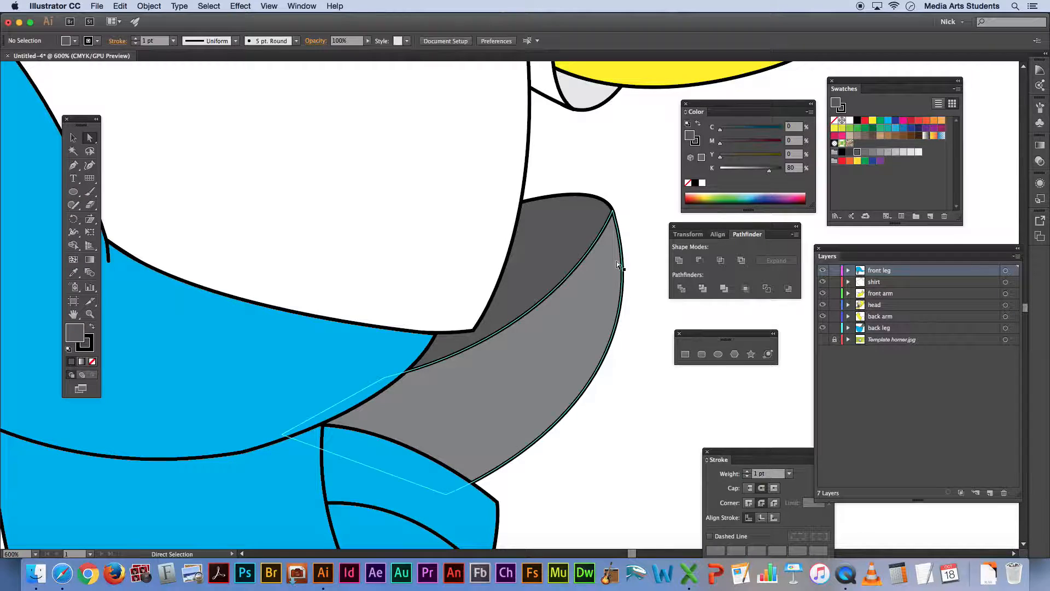
pyautogui.press('super+0')
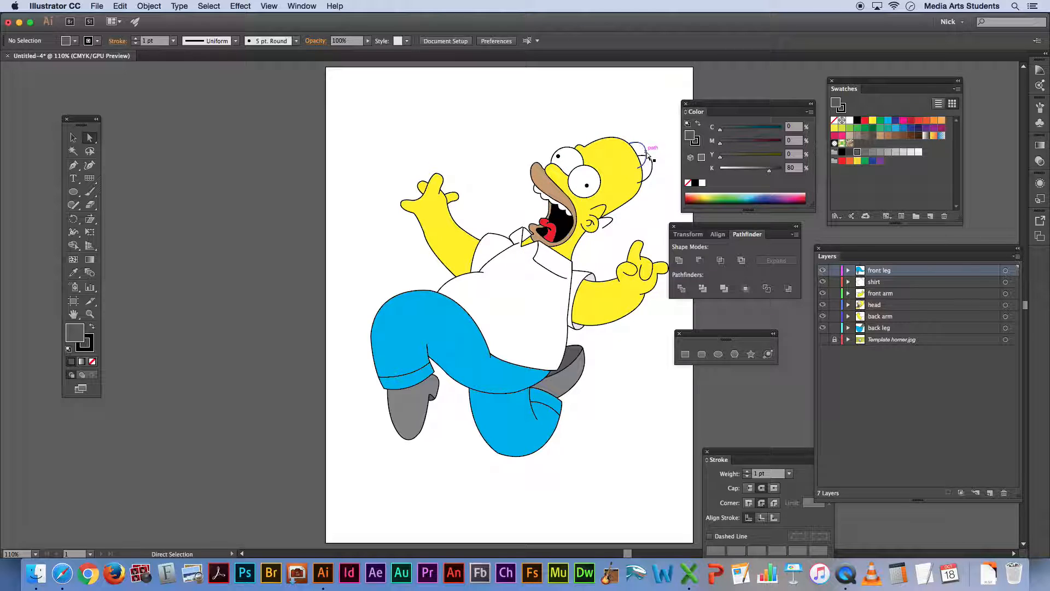
# Warm up the head shape's yellow fill by setting magenta to 10%
pyautogui.press('super+equal')
pyautogui.press('super+equal')
pyautogui.hscroll(-5, 646, 152)
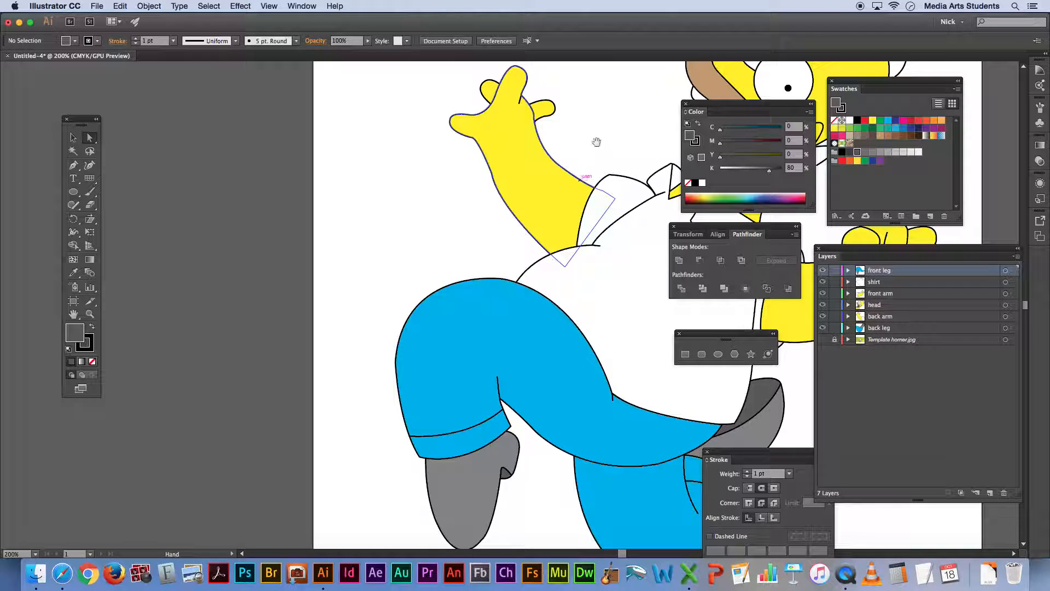
pyautogui.scroll(4, 363, 228)
pyautogui.hscroll(8, 363, 227)
pyautogui.click(73, 137)
pyautogui.click(561, 137)
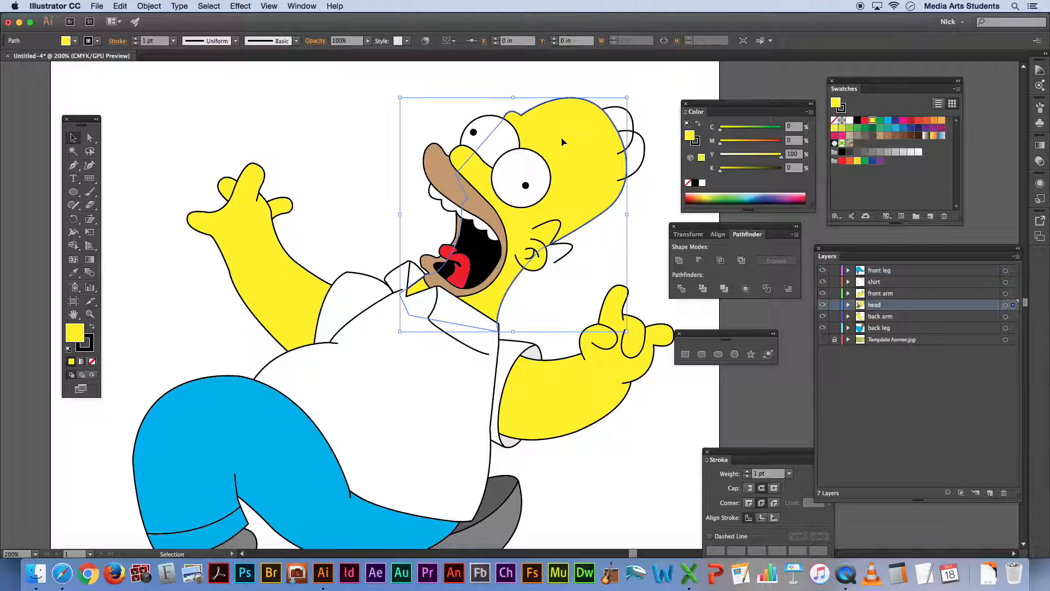
pyautogui.moveTo(720, 143); pyautogui.dragTo(731, 145)
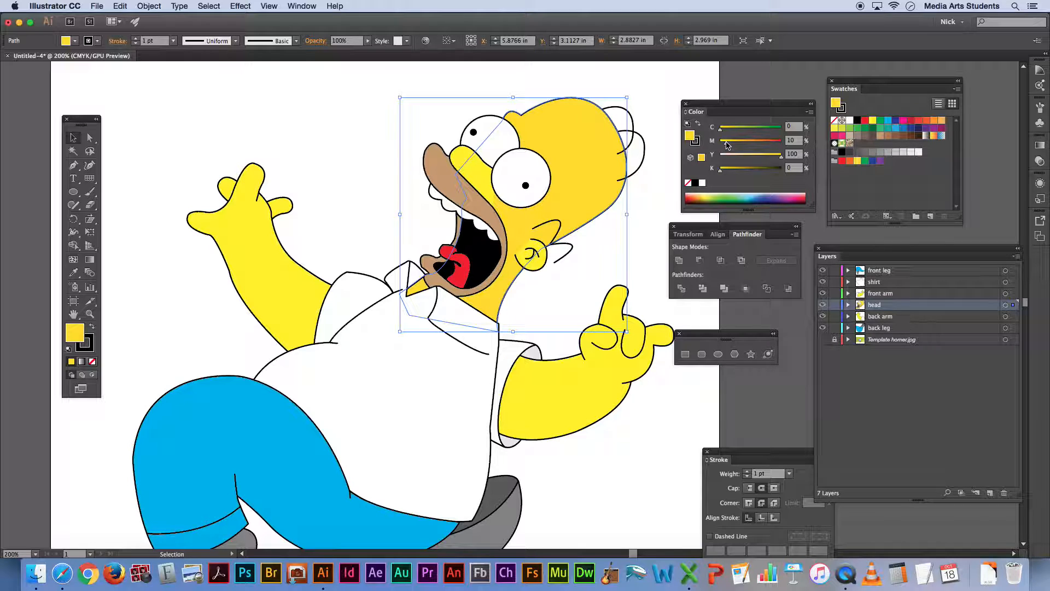
pyautogui.click(546, 94)
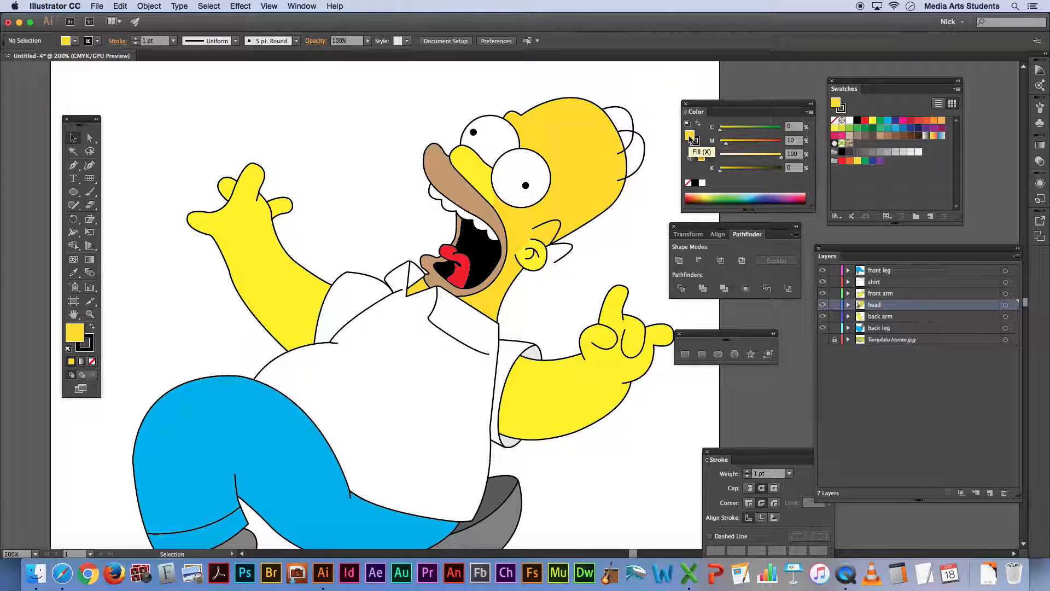
# Save the head's yellow fill as a new swatch named "simpsons yellow"
pyautogui.moveTo(690, 138); pyautogui.dragTo(857, 148)
pyautogui.doubleClick(857, 144)
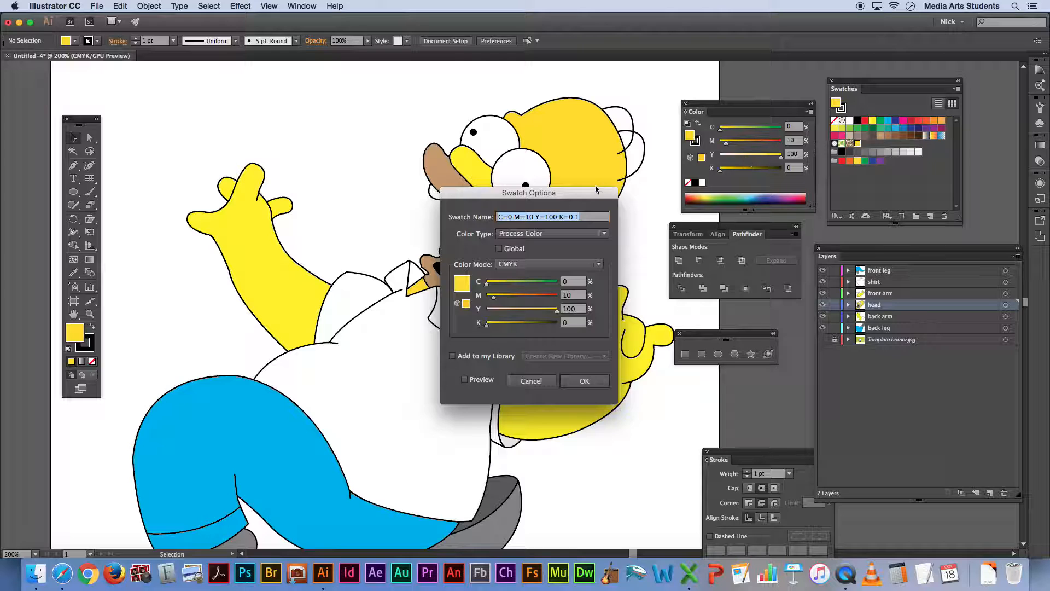
pyautogui.write('sim')
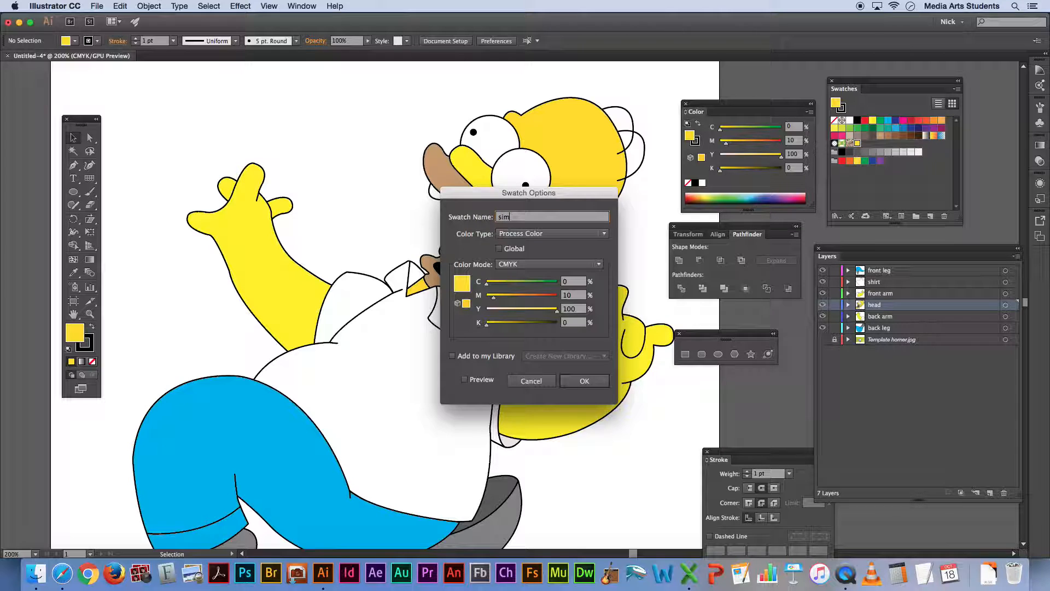
pyautogui.write('psons yellow')
pyautogui.press('Return')
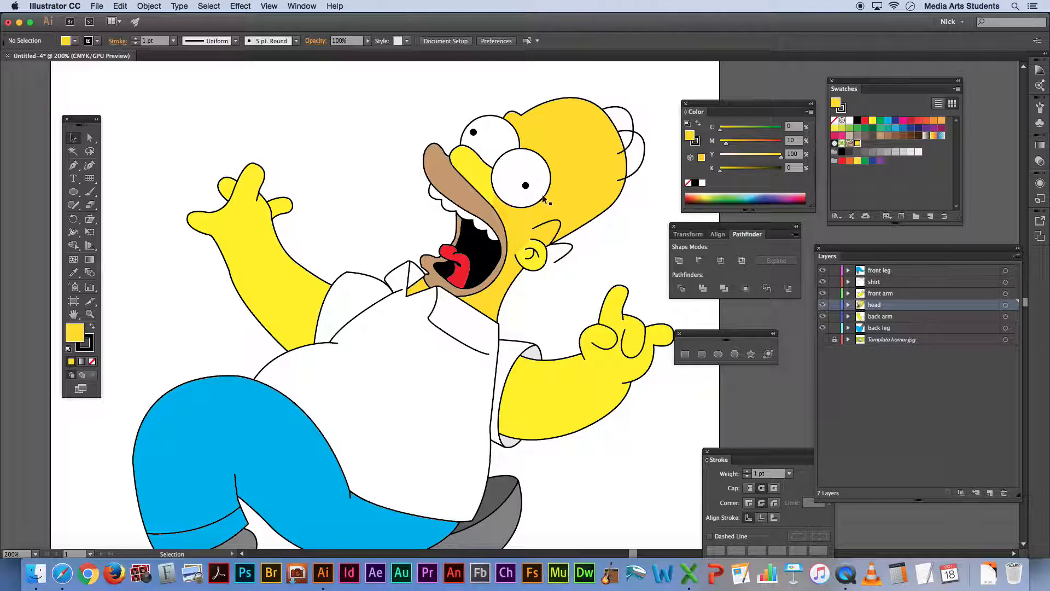
# Select every shape sharing the nose's fill colour and apply the simpsons yellow swatch to all of them
pyautogui.click(473, 169)
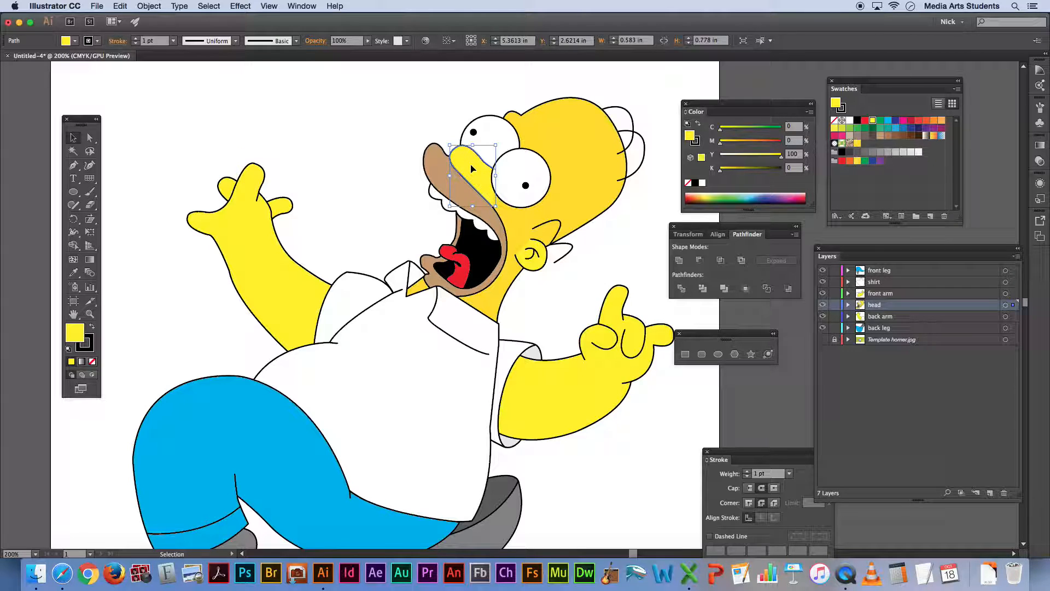
pyautogui.click(220, 9)
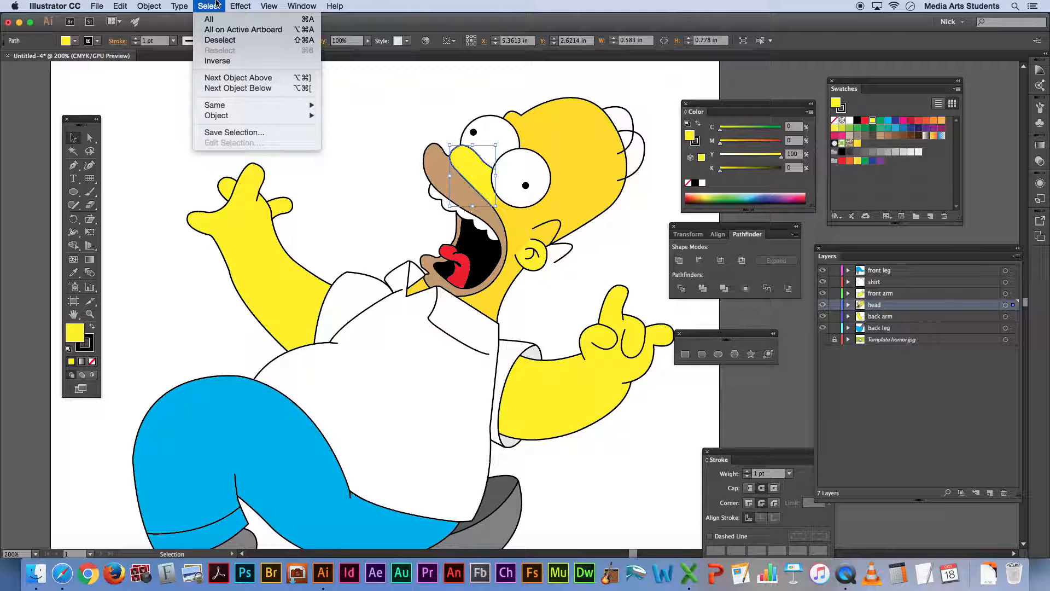
pyautogui.moveTo(226, 107)
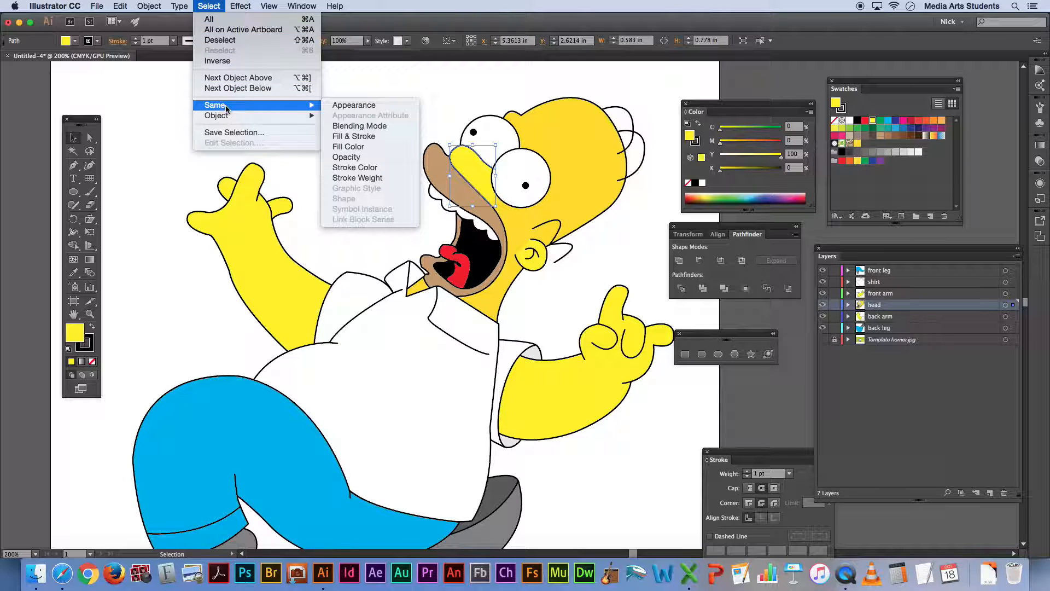
pyautogui.click(371, 148)
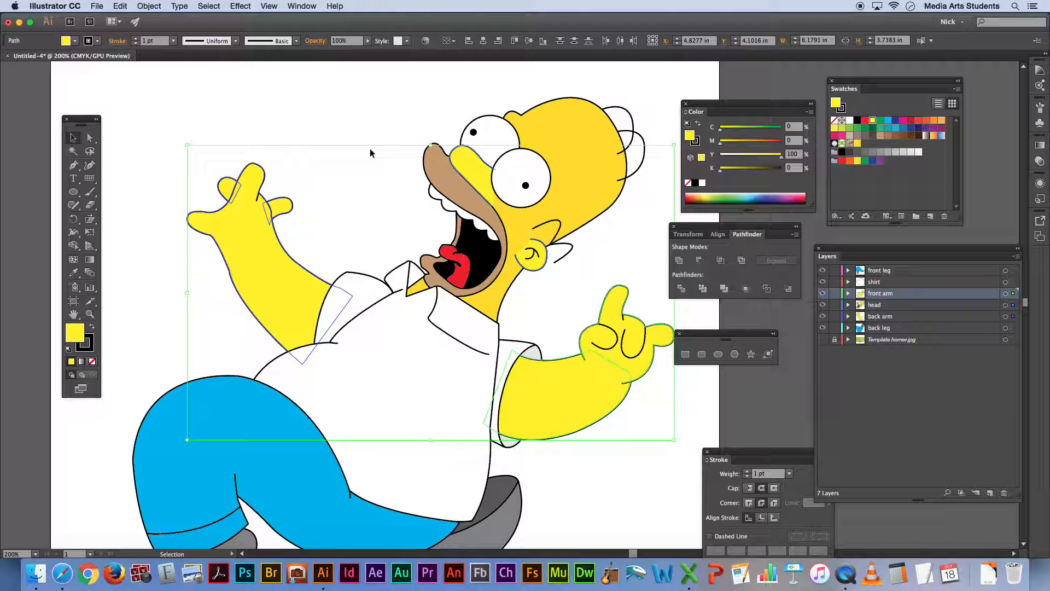
pyautogui.click(857, 143)
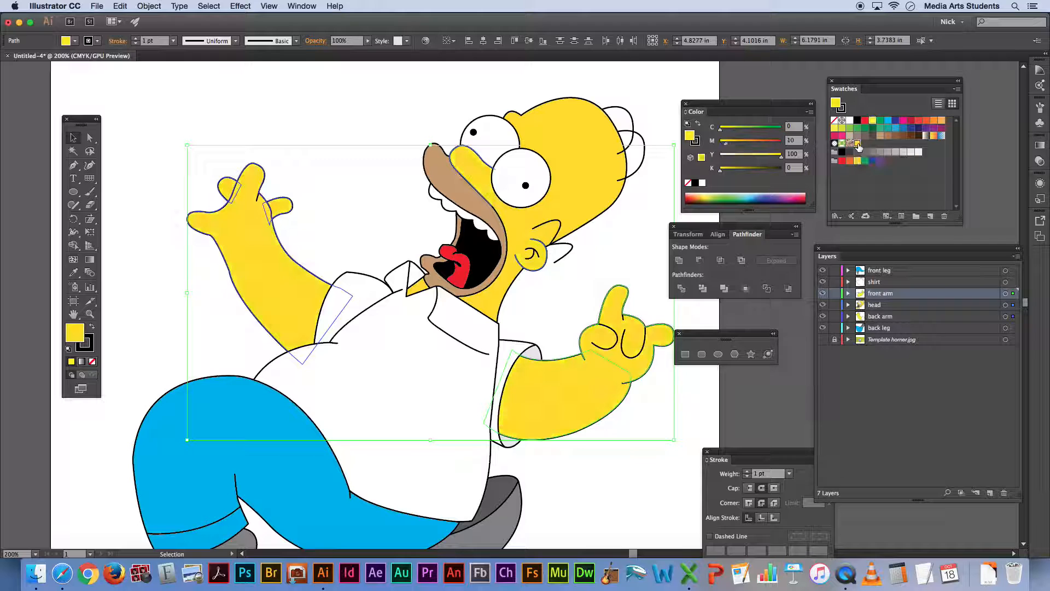
pyautogui.click(587, 85)
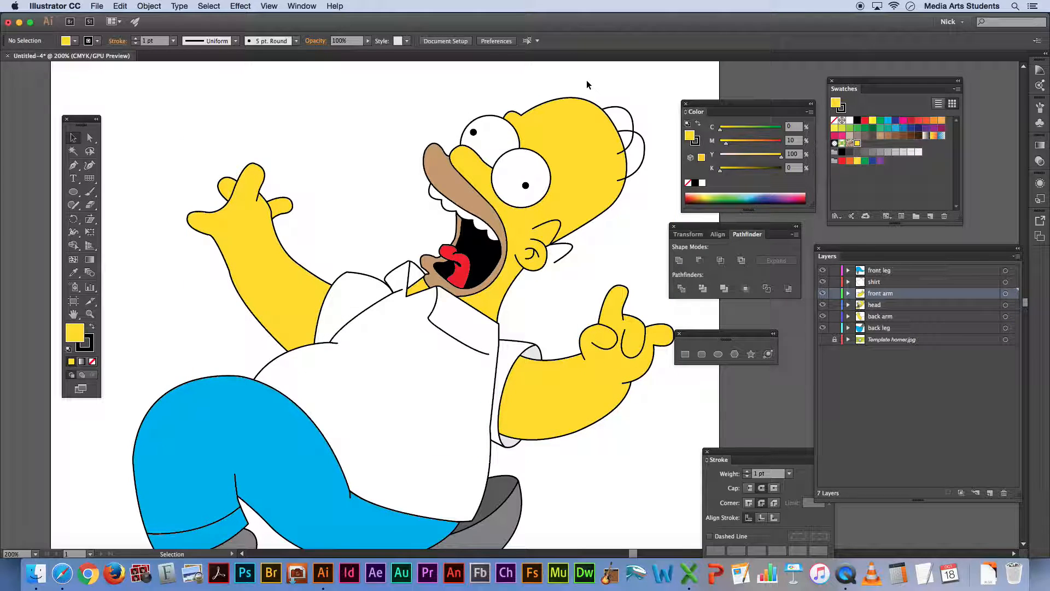
# Fill the beard shape around the mouth with the C=40 M=45 Y=50 K=5 swatch and set its cyan to 32%
pyautogui.click(447, 181)
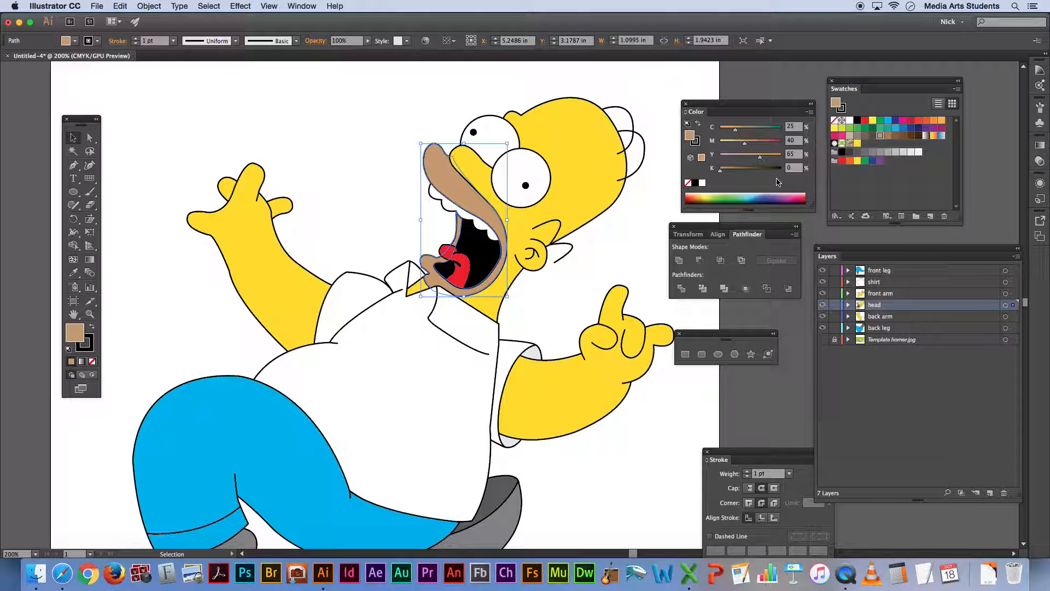
pyautogui.click(857, 136)
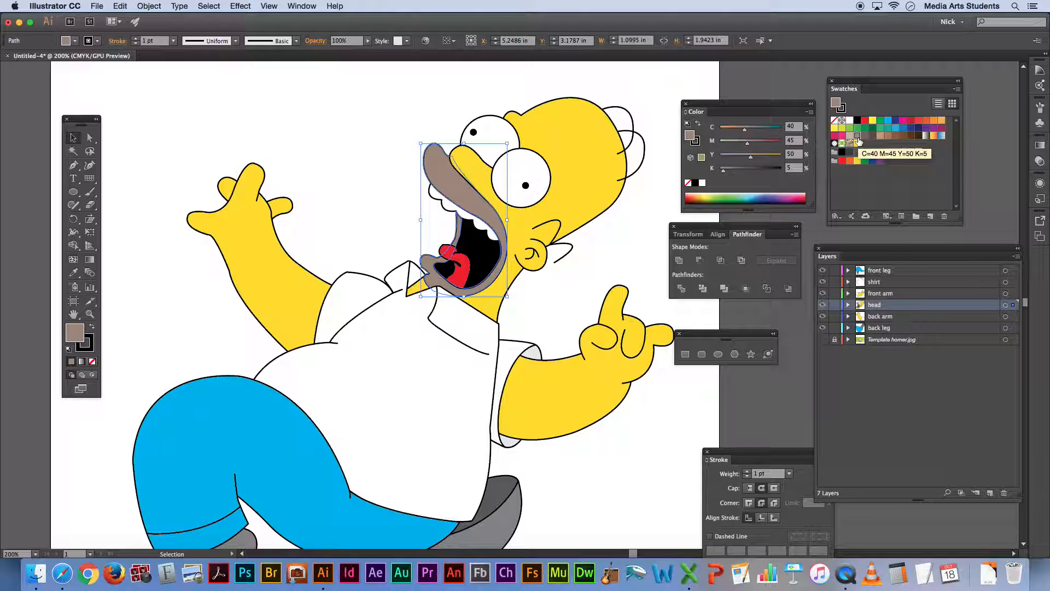
pyautogui.click(739, 130)
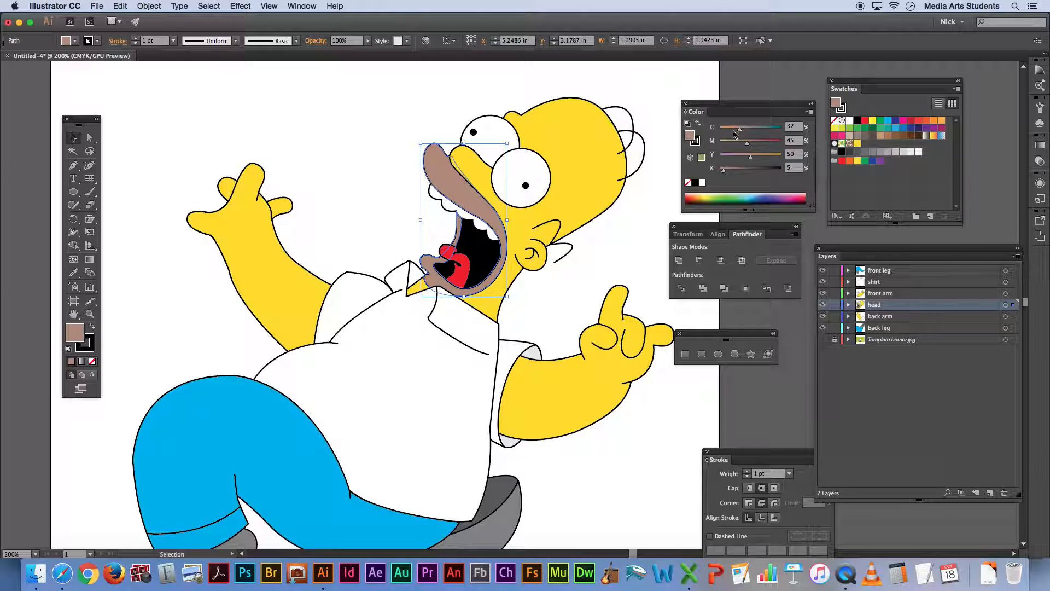
pyautogui.click(565, 89)
# Save the beard's brown fill as a new swatch named "5 oclock shadow"
pyautogui.moveTo(692, 137); pyautogui.dragTo(867, 143)
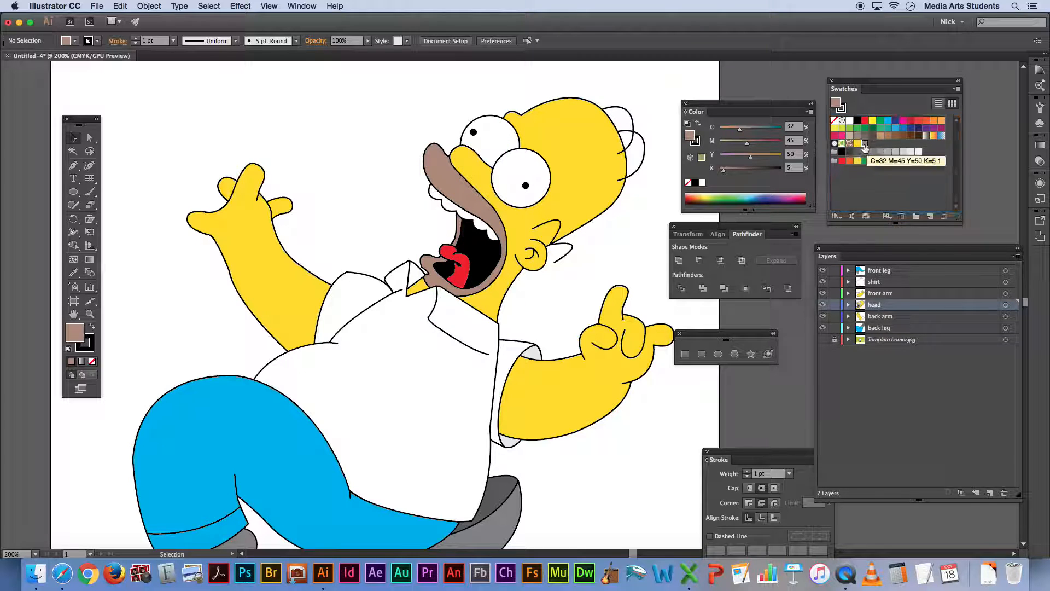
pyautogui.doubleClick(865, 143)
pyautogui.write('S ocock')
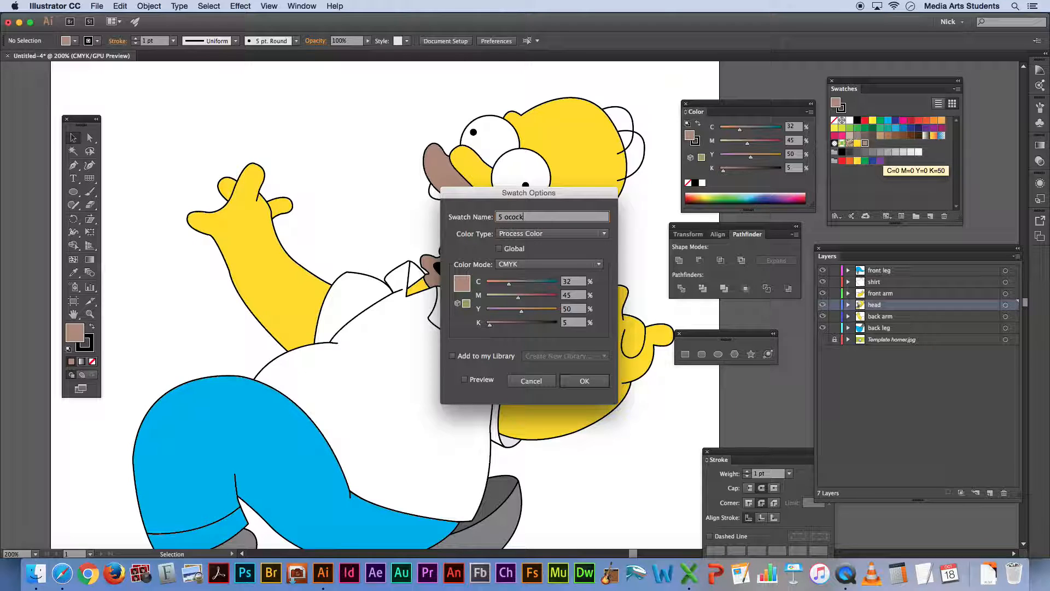
pyautogui.write(' oclock shadow')
pyautogui.press('Return')
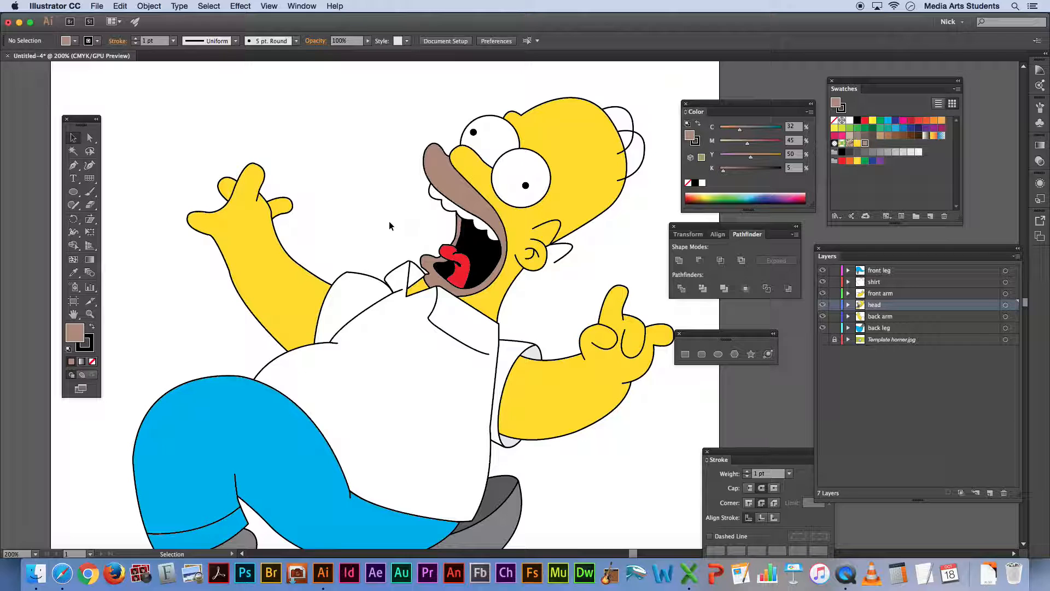
# Darken the front leg's blue trouser fill by setting magenta to 35% and black to 10%
pyautogui.scroll(-10, 389, 213)
pyautogui.hscroll(-4, 389, 213)
pyautogui.click(307, 263)
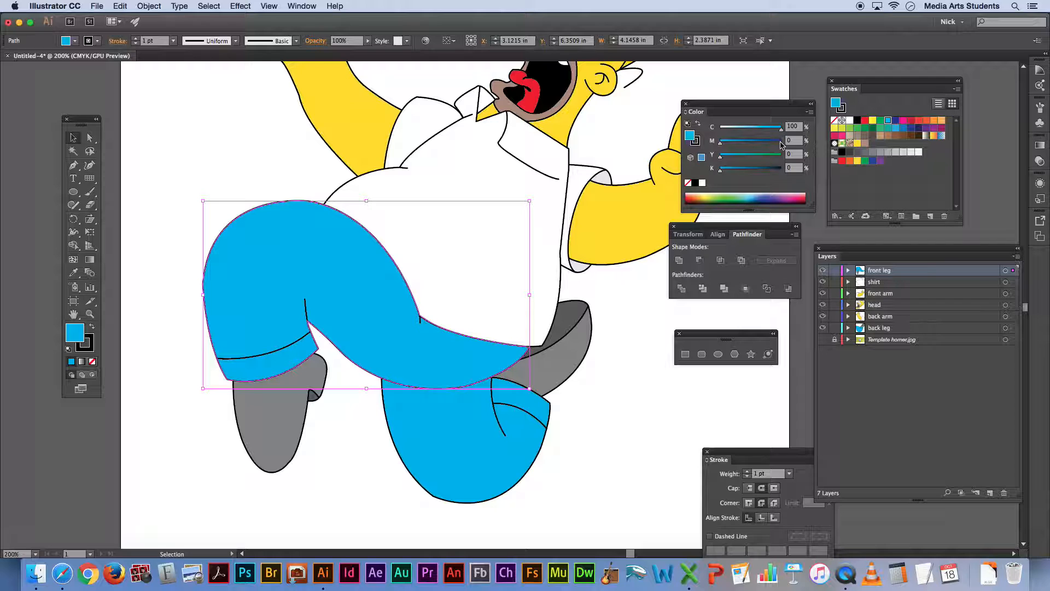
pyautogui.click(737, 143)
pyautogui.moveTo(738, 146); pyautogui.dragTo(743, 146)
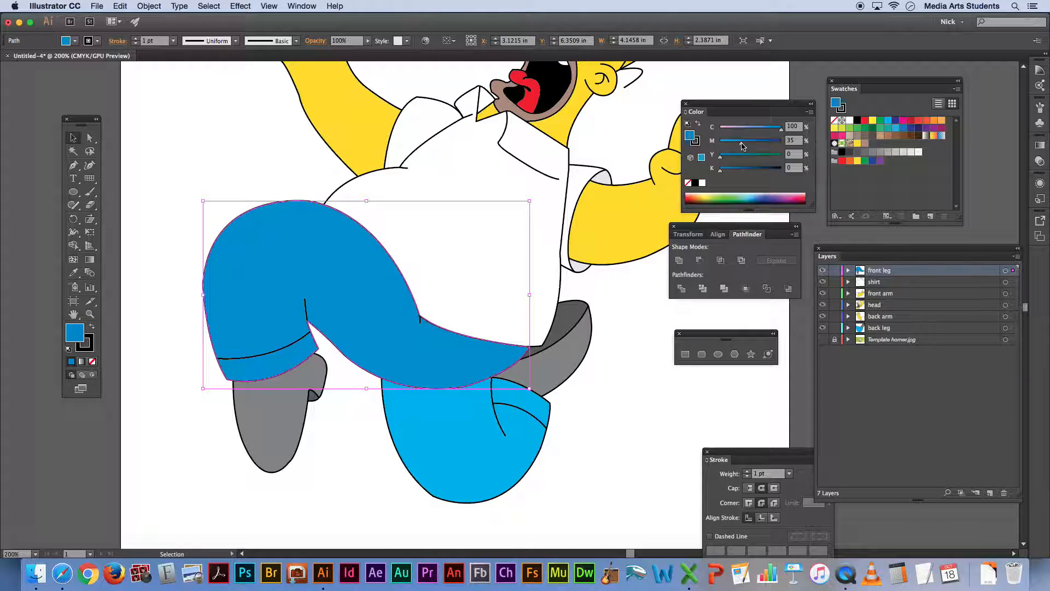
pyautogui.click(621, 288)
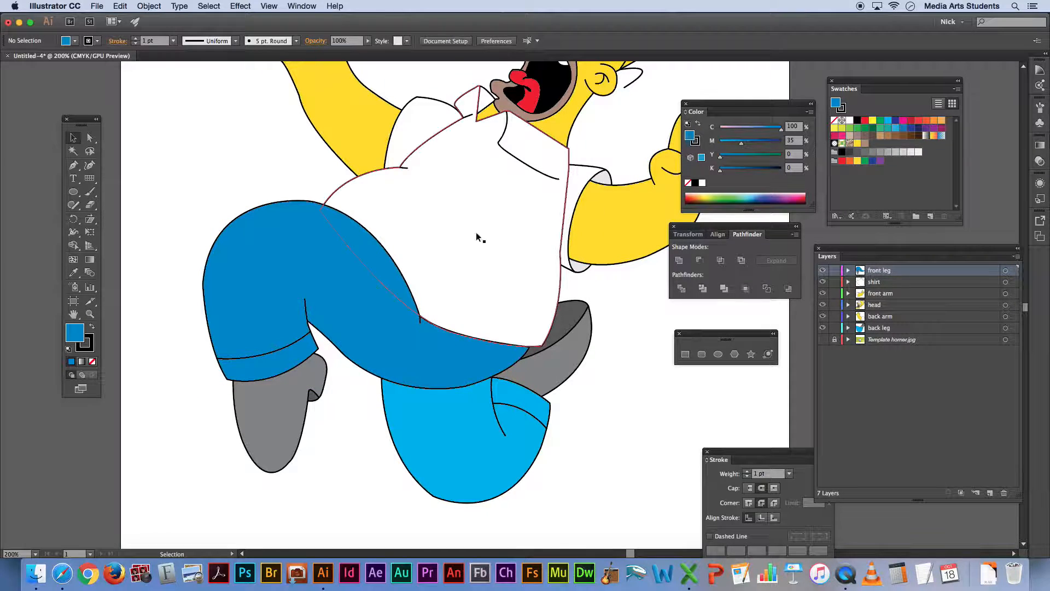
pyautogui.click(387, 274)
pyautogui.moveTo(720, 169); pyautogui.dragTo(730, 173)
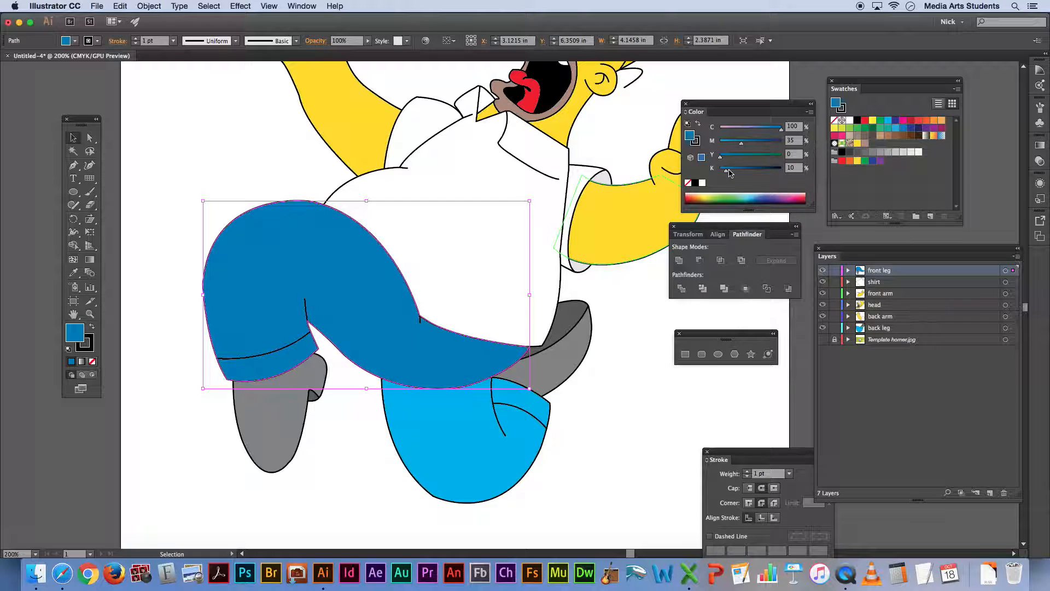
# Match the back leg's trouser fill to the front leg's darker blue by sampling it with the Eyedropper
pyautogui.click(638, 316)
pyautogui.click(448, 425)
pyautogui.press('i')
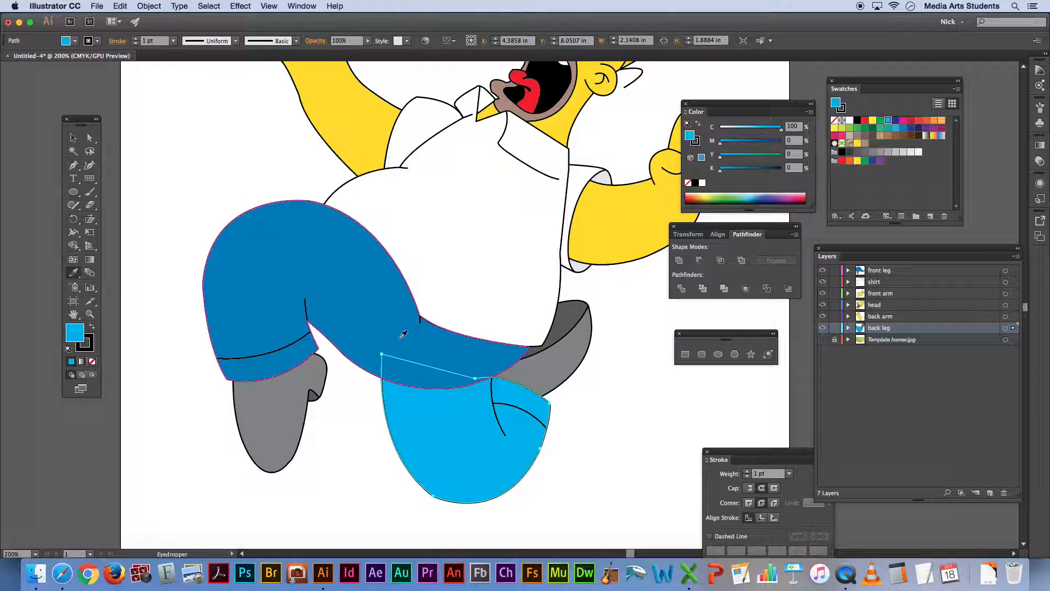
pyautogui.click(399, 338)
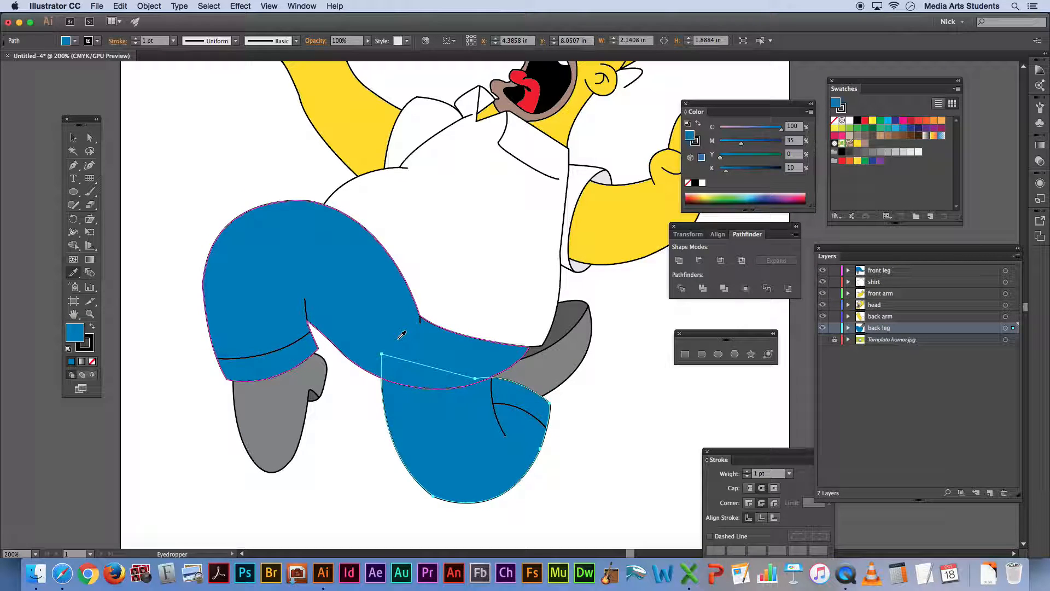
pyautogui.press('v')
pyautogui.click(656, 392)
pyautogui.press('super+1')
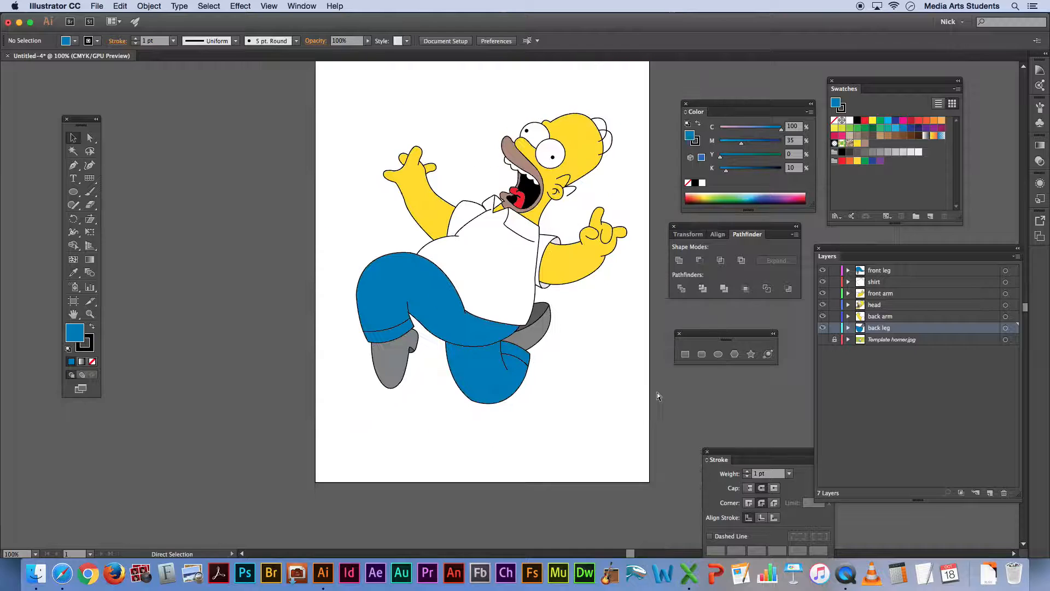
# Save the front leg's blue trouser fill as a new swatch named "homers pants"
pyautogui.press('super+equal')
pyautogui.press('space')
pyautogui.moveTo(584, 342); pyautogui.dragTo(536, 367)
pyautogui.click(409, 379)
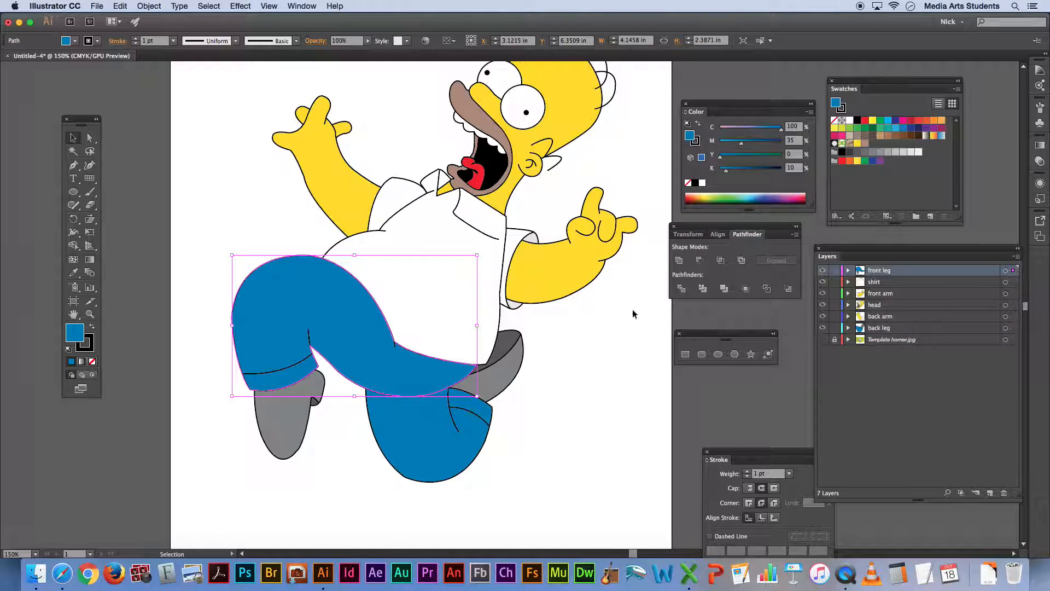
pyautogui.moveTo(690, 140); pyautogui.dragTo(874, 146)
pyautogui.doubleClick(873, 144)
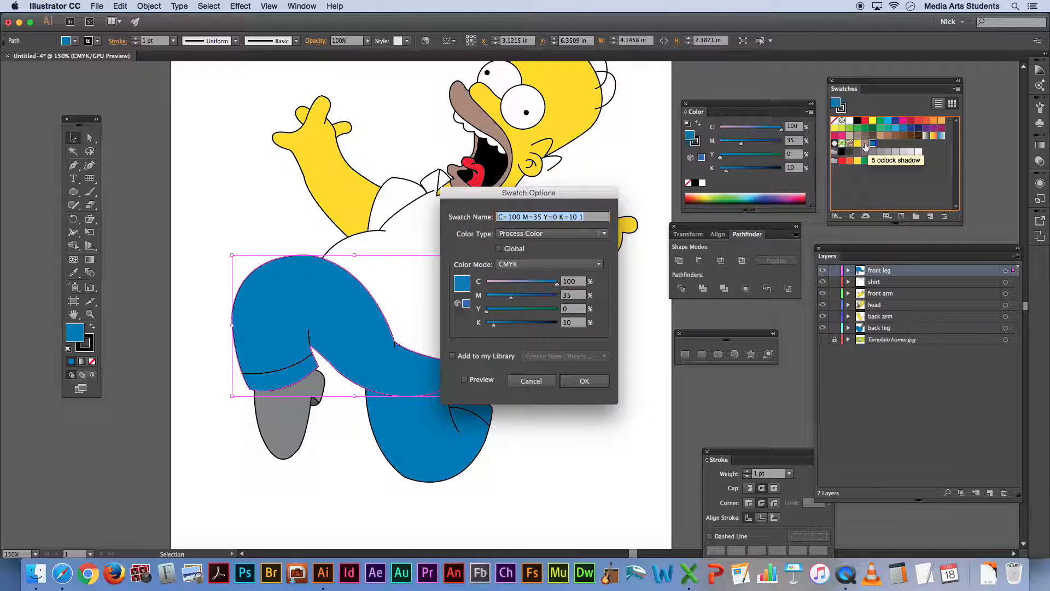
pyautogui.write('homers pan')
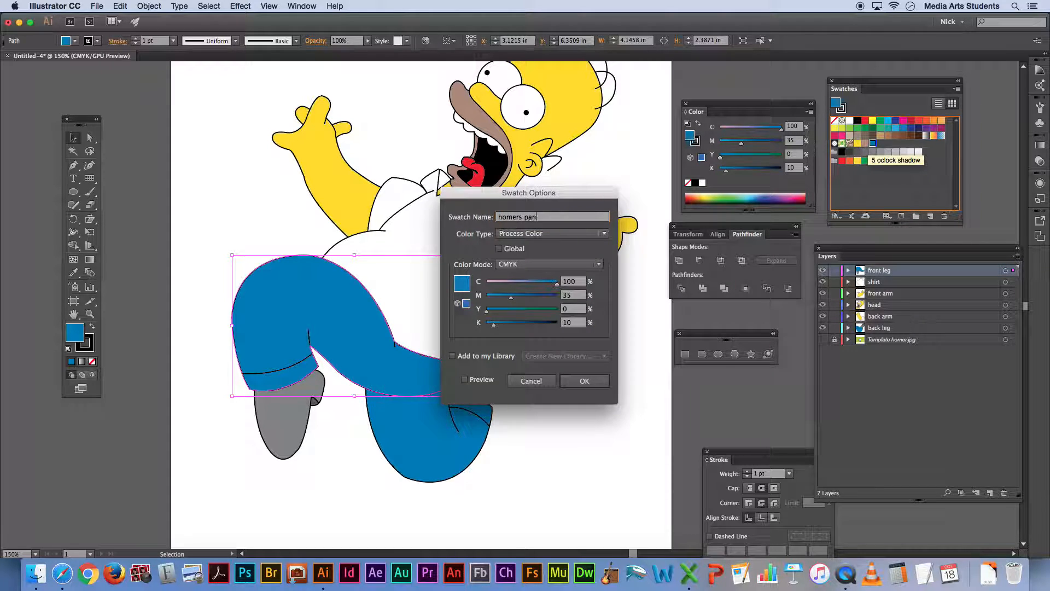
pyautogui.write('ts')
pyautogui.press('Return')
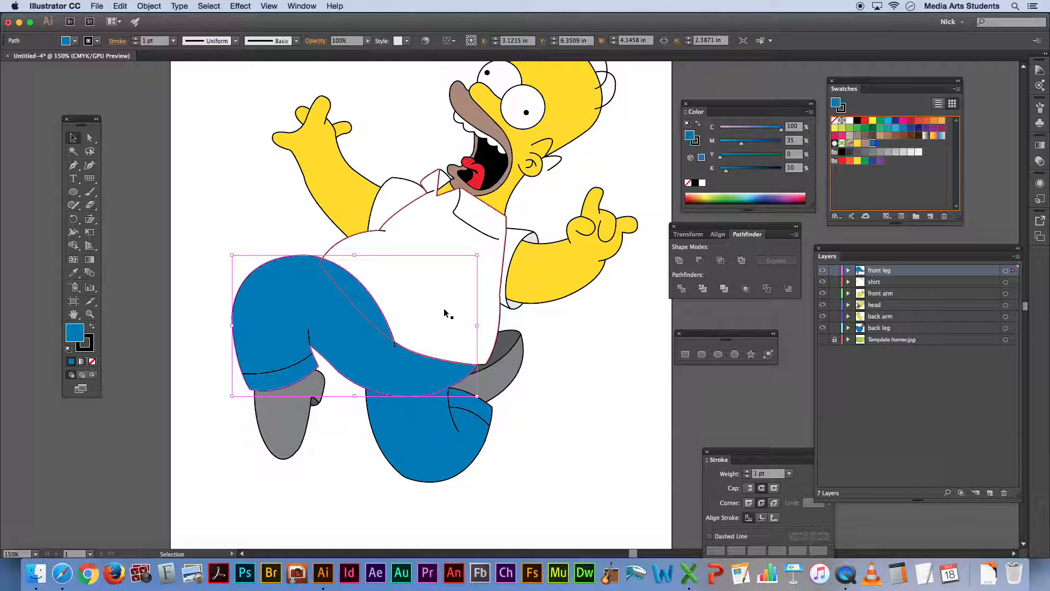
# Darken the front shoe's fill to 75% black and fill its small shaded notch with 90% black
pyautogui.click(271, 420)
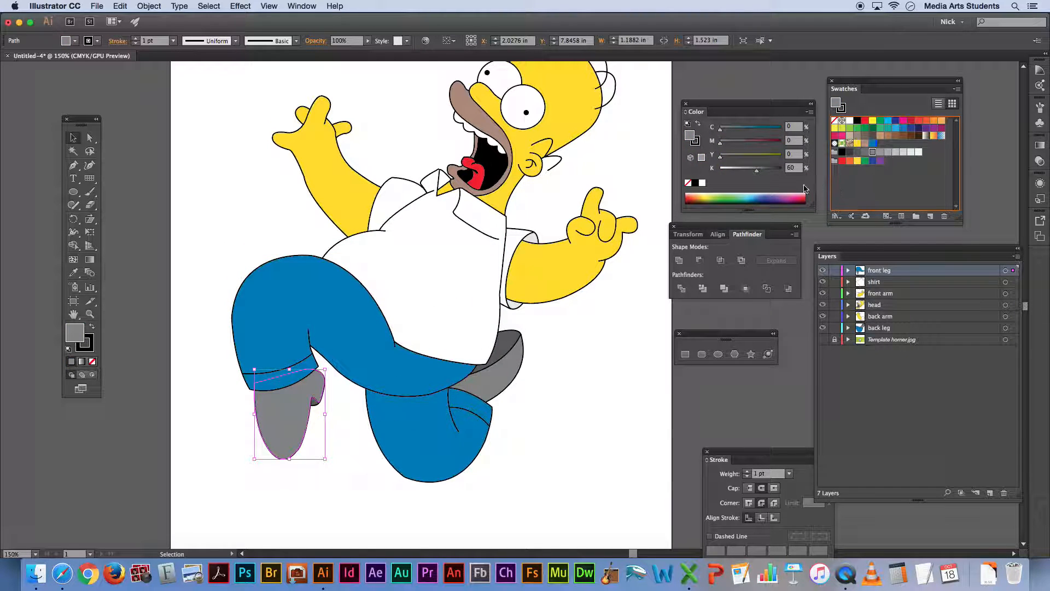
pyautogui.click(765, 171)
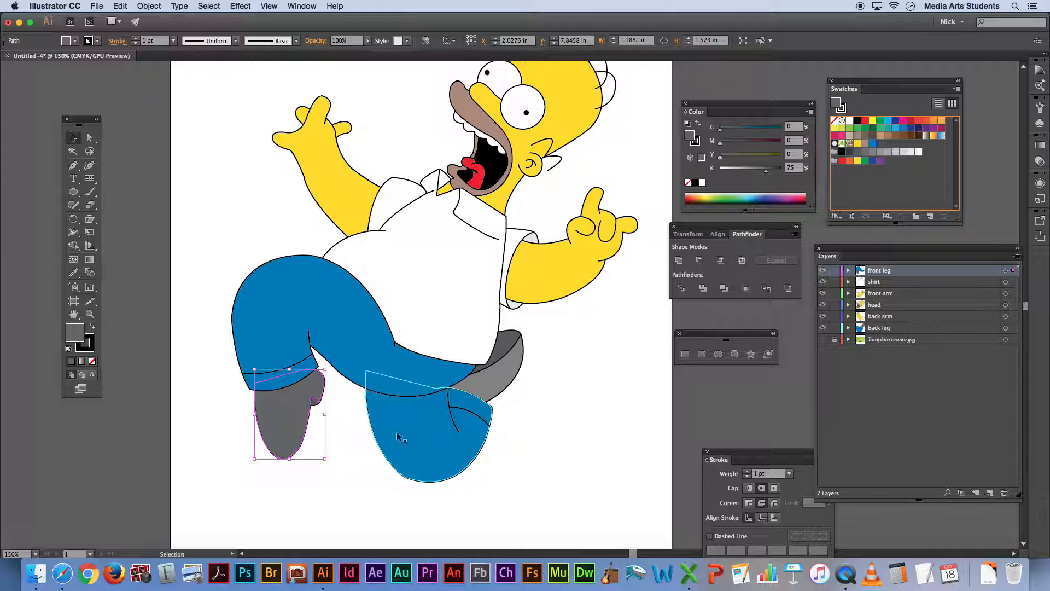
pyautogui.click(339, 433)
pyautogui.click(314, 402)
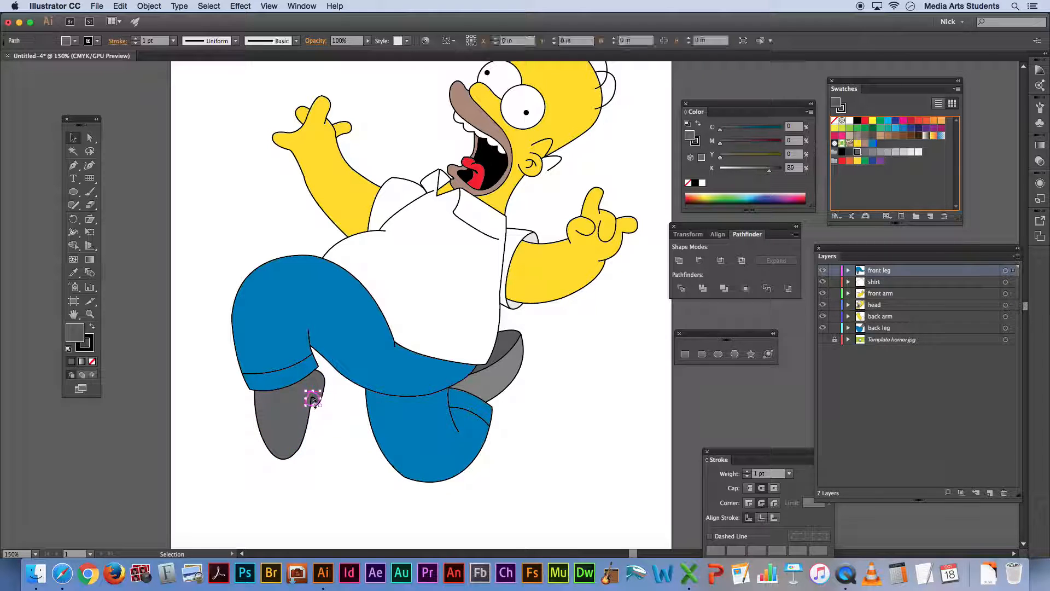
pyautogui.click(850, 151)
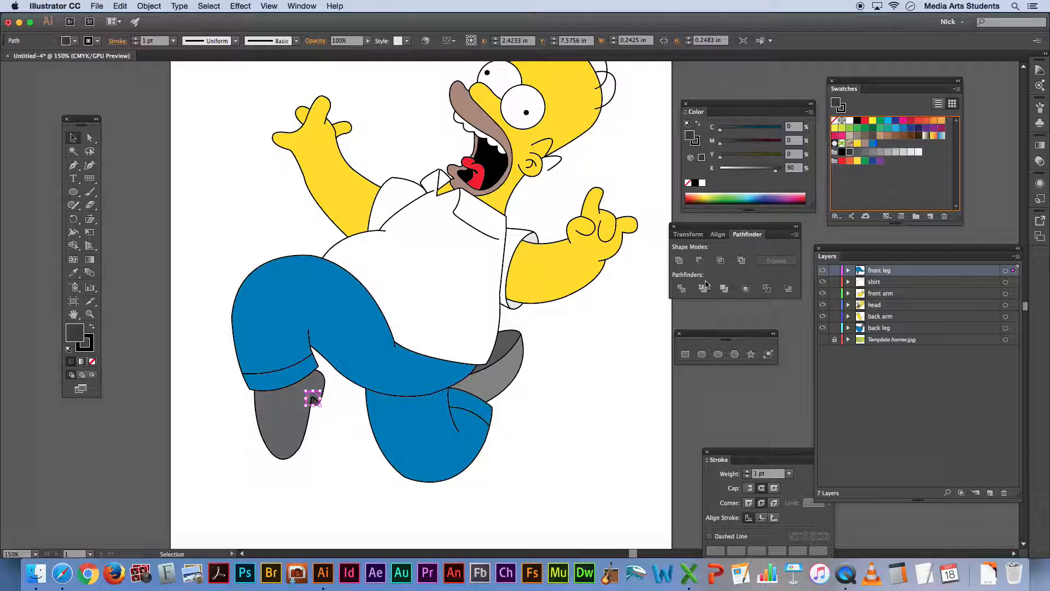
pyautogui.click(587, 396)
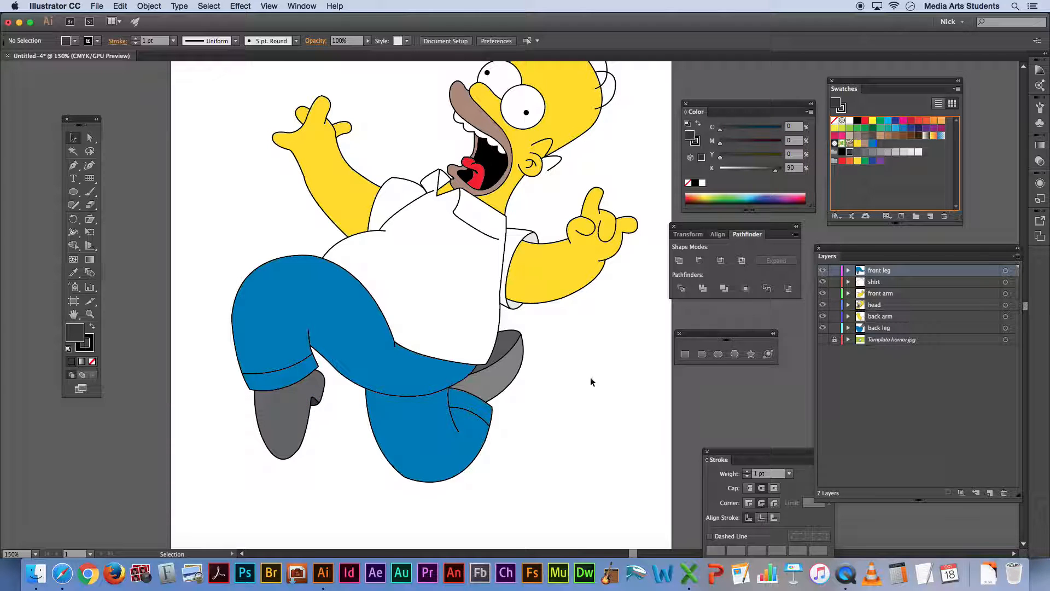
# Save the front shoe's gray fill as a new swatch named "homers shoes"
pyautogui.click(290, 422)
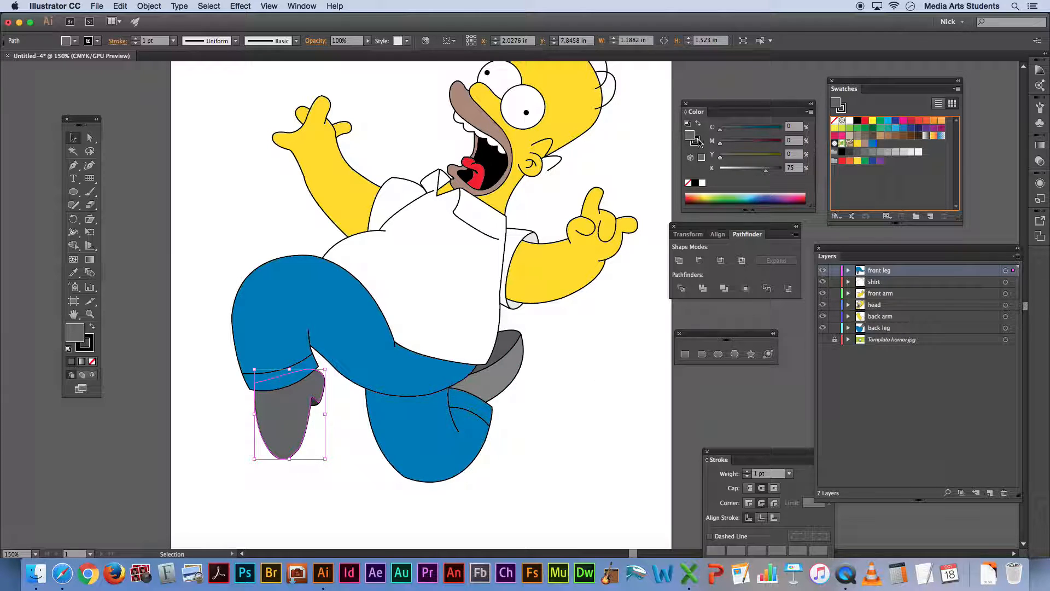
pyautogui.moveTo(885, 147); pyautogui.dragTo(881, 146)
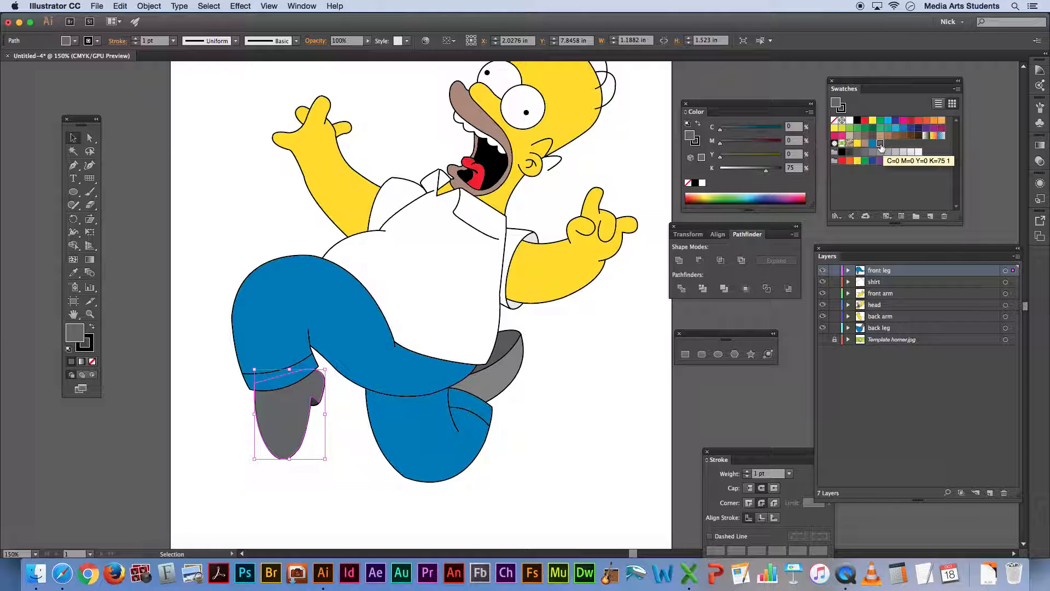
pyautogui.doubleClick(880, 143)
pyautogui.write('h')
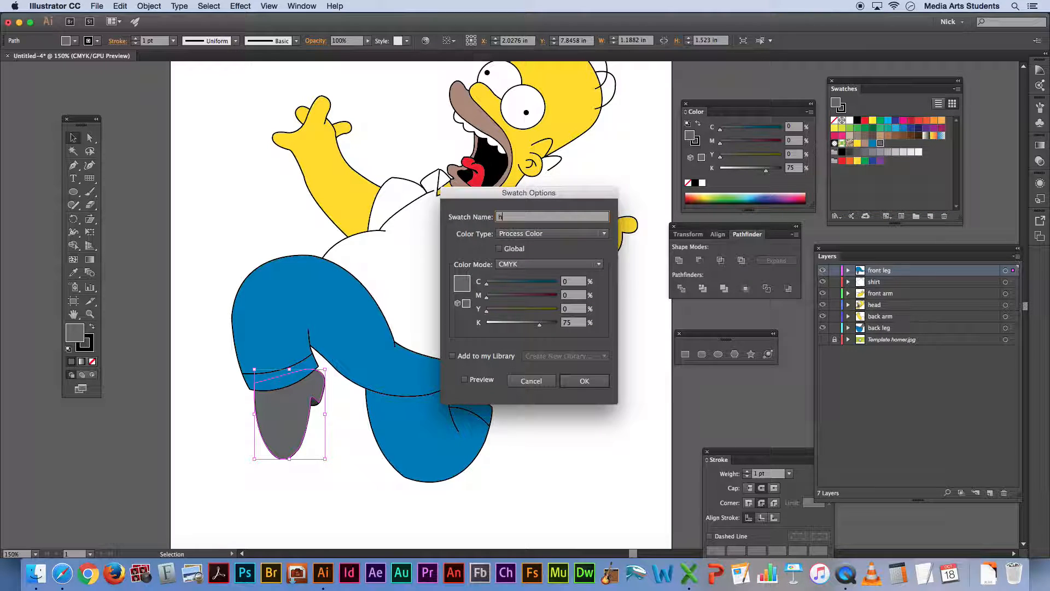
pyautogui.write('omners ')
pyautogui.write(' shoes')
pyautogui.press('Return')
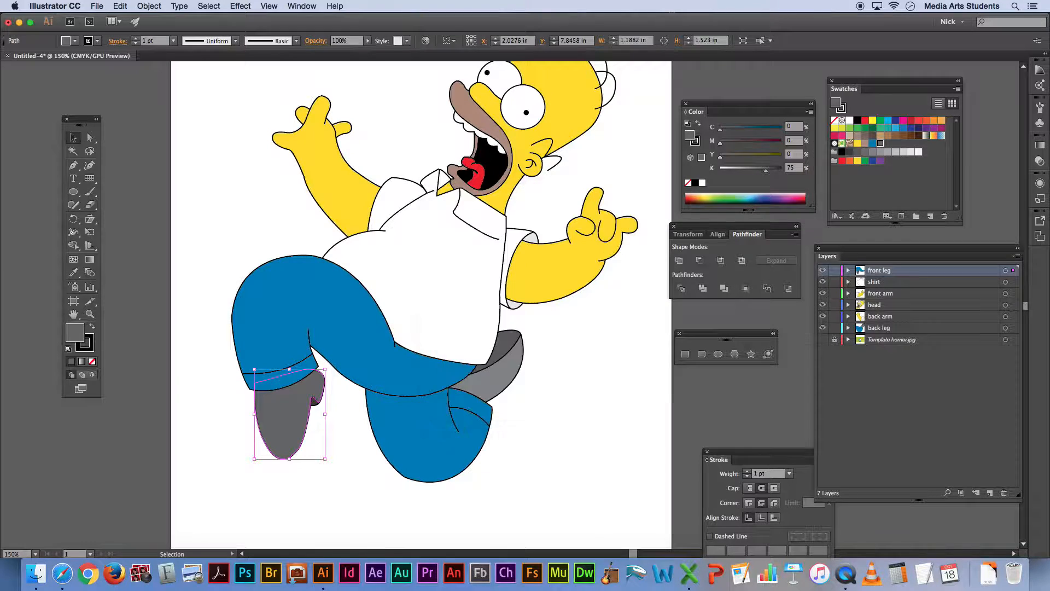
# Match the back shoe's main fill to the front shoe's gray with the Eyedropper
pyautogui.click(506, 368)
pyautogui.press('i')
pyautogui.click(289, 404)
pyautogui.press('v')
pyautogui.click(606, 440)
# Match the back shoe's upper shaded area to the dark gray of the front shoe's notch with the Eyedropper
pyautogui.click(507, 341)
pyautogui.press('i')
pyautogui.click(320, 398)
pyautogui.click(317, 399)
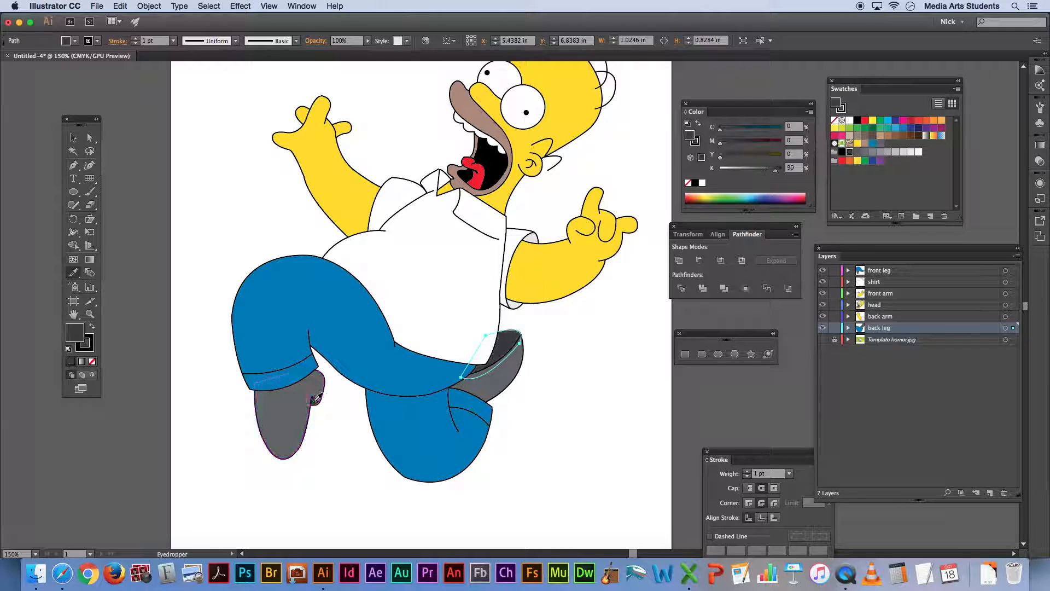
pyautogui.press('v')
pyautogui.click(546, 442)
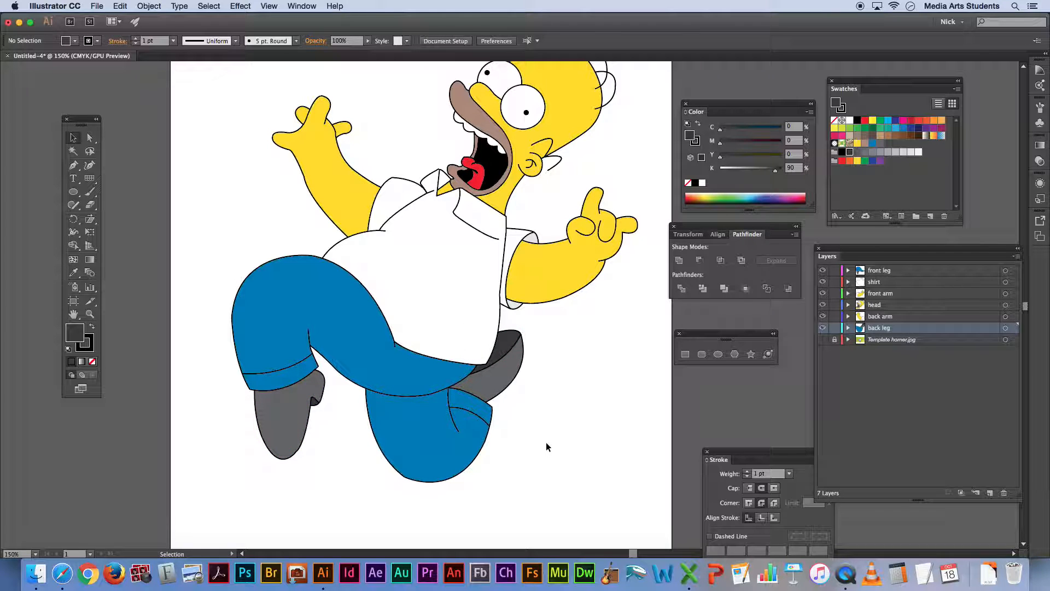
# Save the dark gray of the back shoe's shaded area as a new swatch named "homers shoe shadow"
pyautogui.click(507, 350)
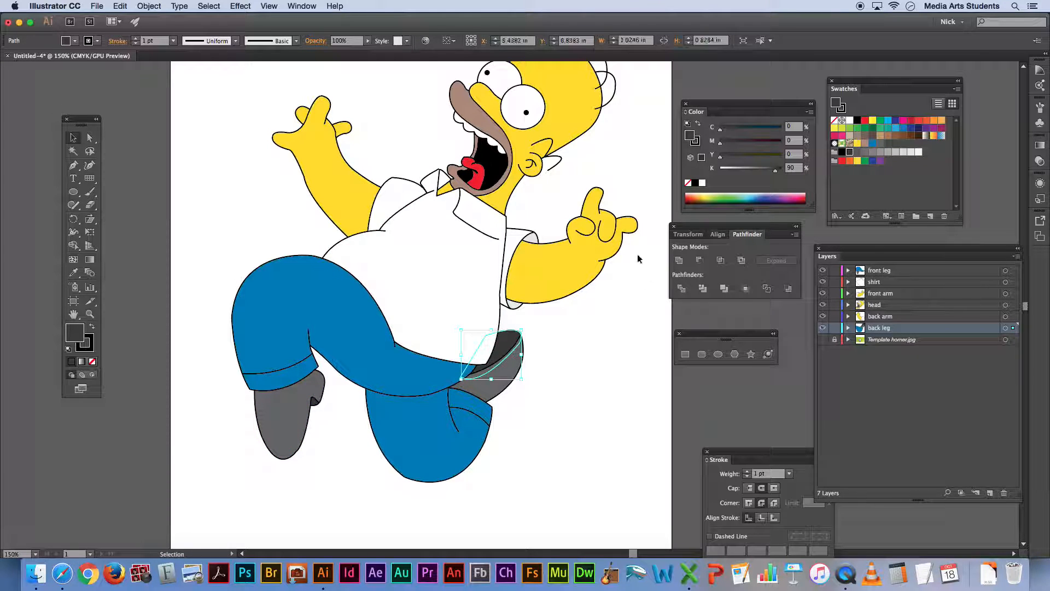
pyautogui.moveTo(693, 140); pyautogui.dragTo(888, 144)
pyautogui.doubleClick(889, 144)
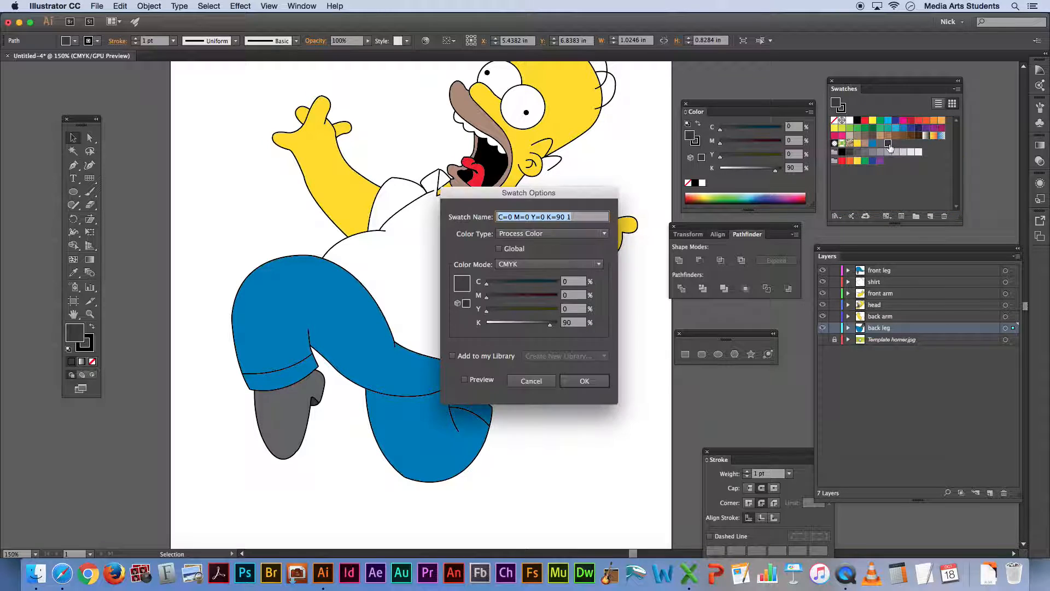
pyautogui.write('homers shoe')
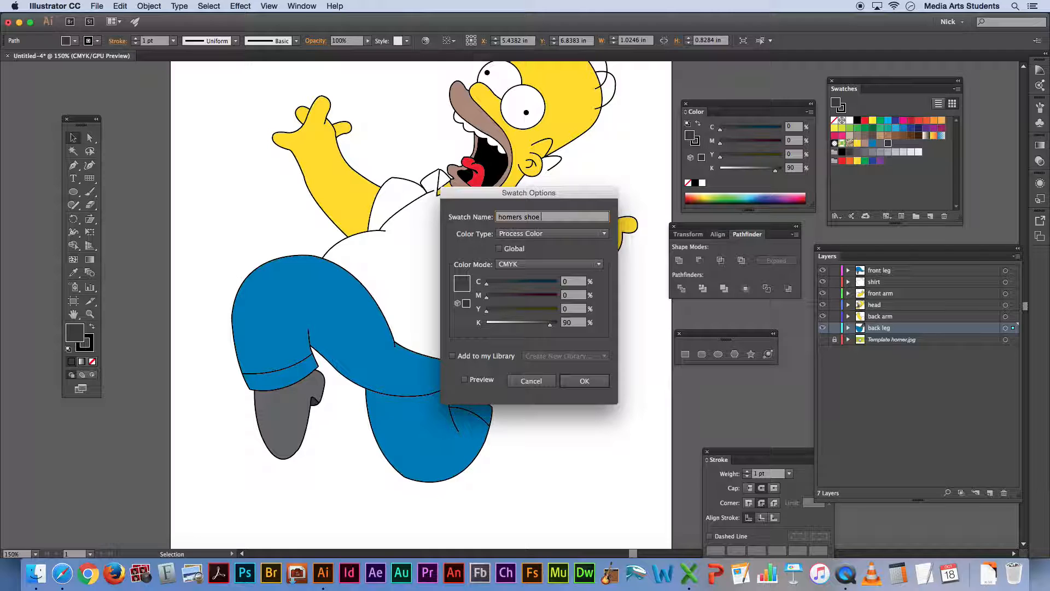
pyautogui.write(' shade')
pyautogui.press('Return')
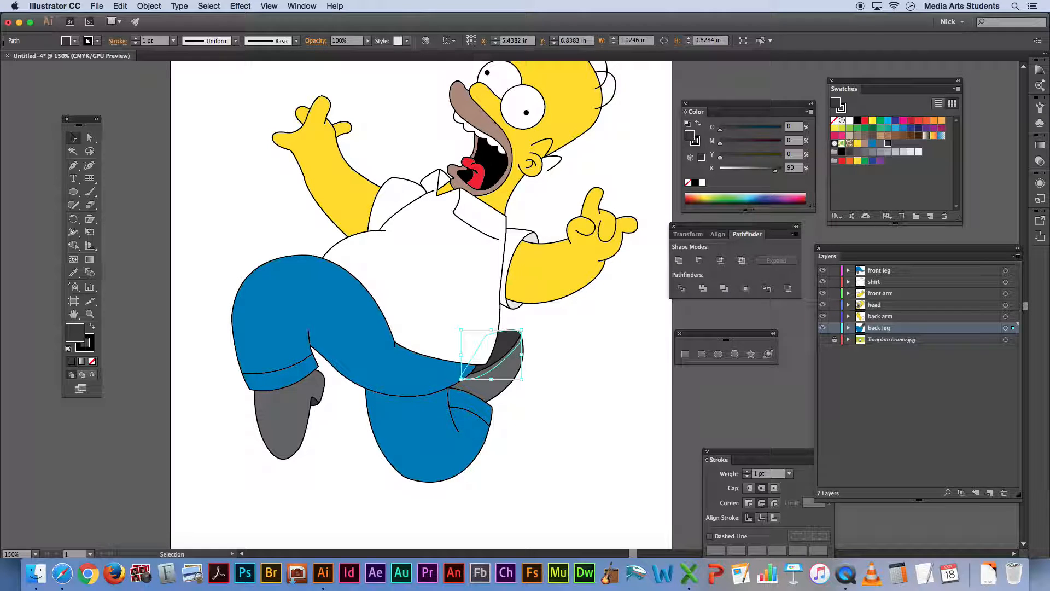
# Show the swatches as large thumbnails and enlarge their panel so the whole collection fits
pyautogui.moveTo(897, 80)
pyautogui.mouseDown()
pyautogui.moveTo(877, 67)
pyautogui.moveTo(904, 78)
pyautogui.mouseUp()
pyautogui.click(964, 89)
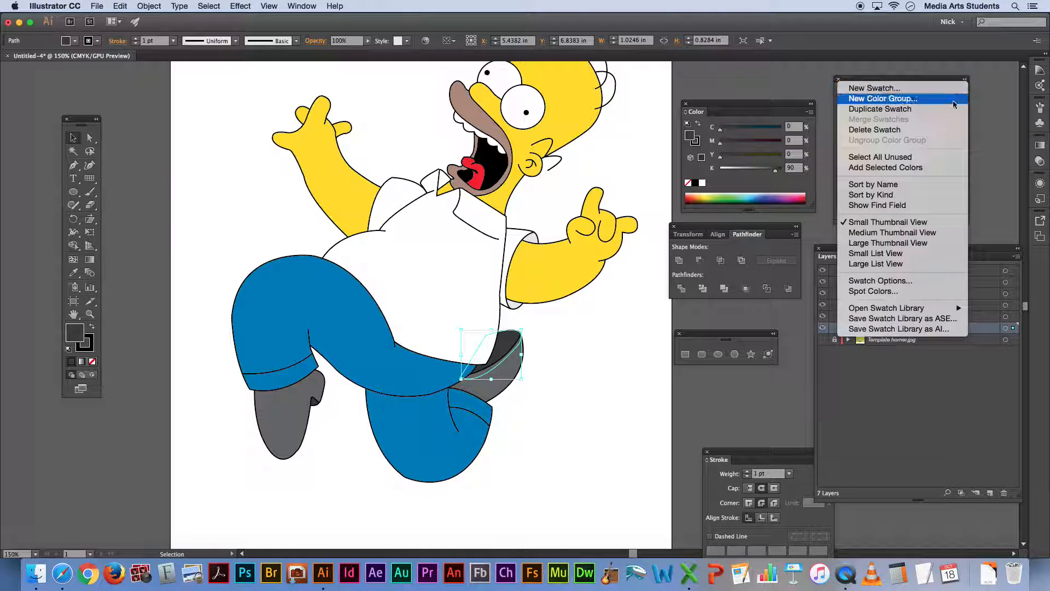
pyautogui.click(929, 243)
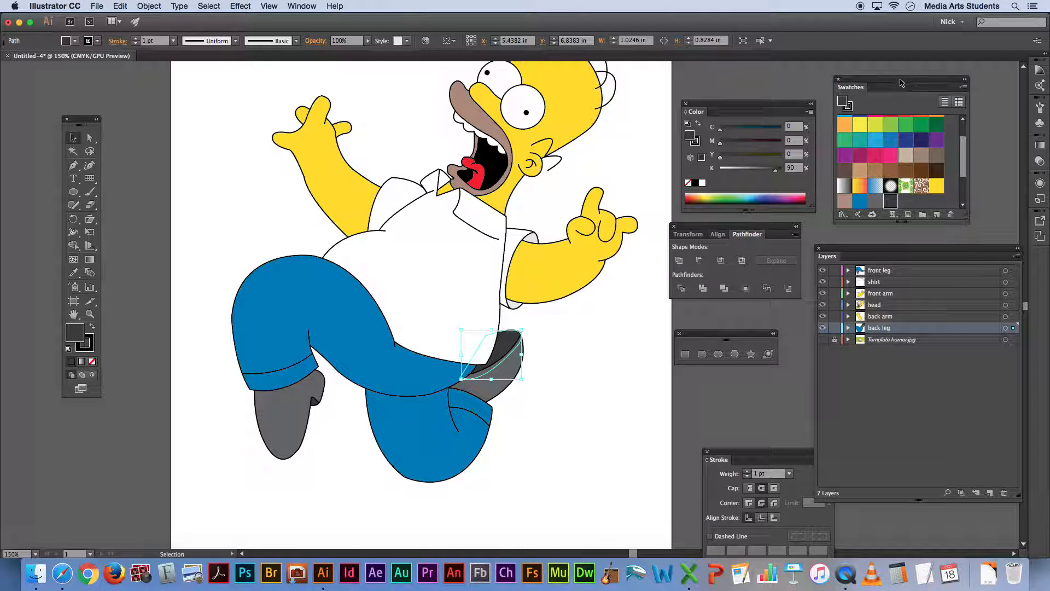
pyautogui.moveTo(897, 83); pyautogui.dragTo(828, 72)
pyautogui.moveTo(897, 203); pyautogui.dragTo(948, 326)
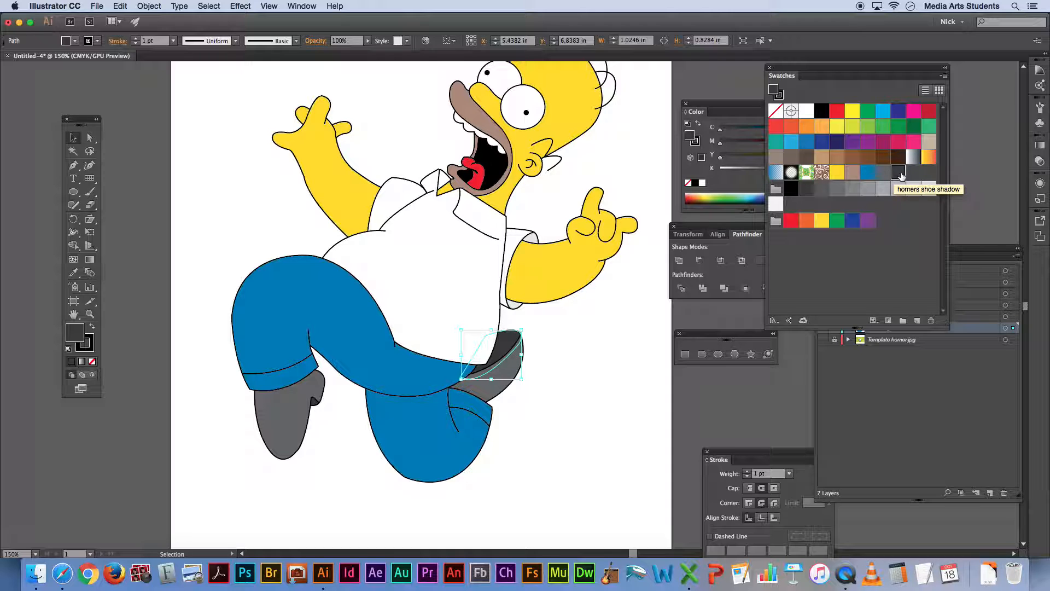
# Group the five custom swatches, from the skin yellow to the shoe shadow, into a new color group named "Homer Simpson"
pyautogui.click(925, 177)
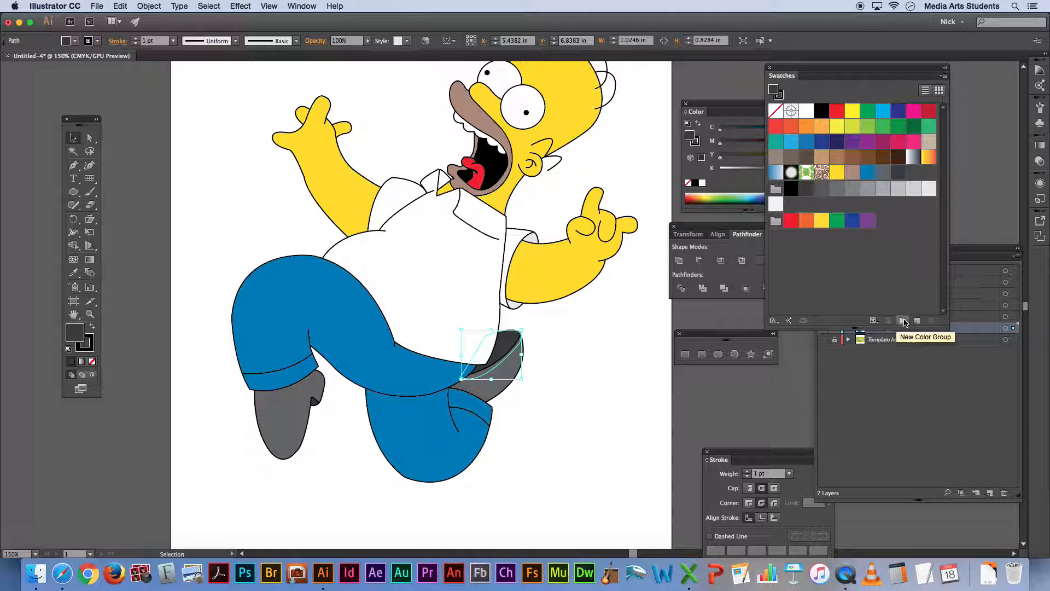
pyautogui.click(838, 174)
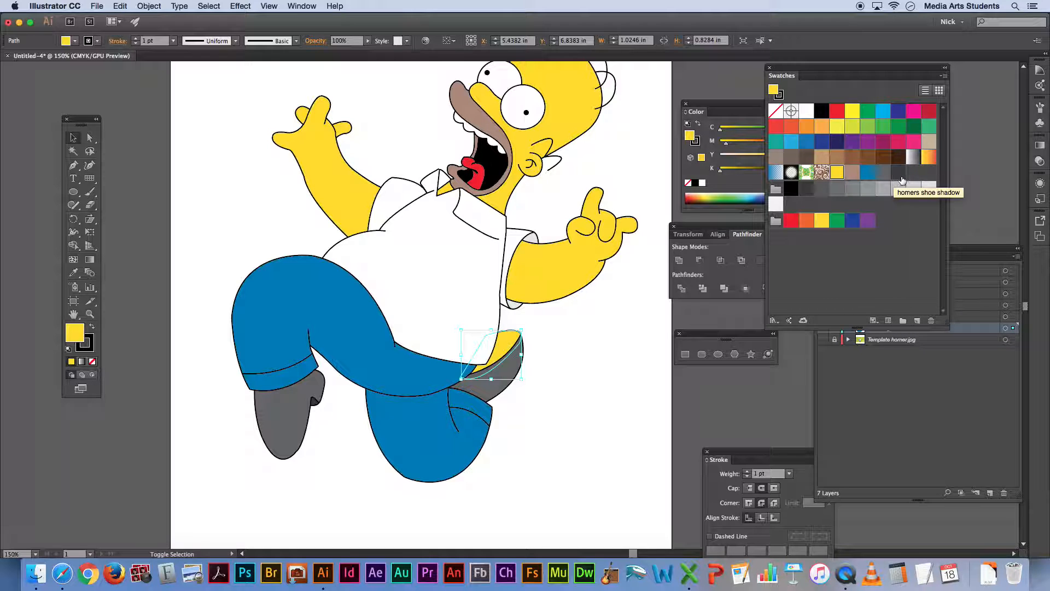
pyautogui.click(837, 174)
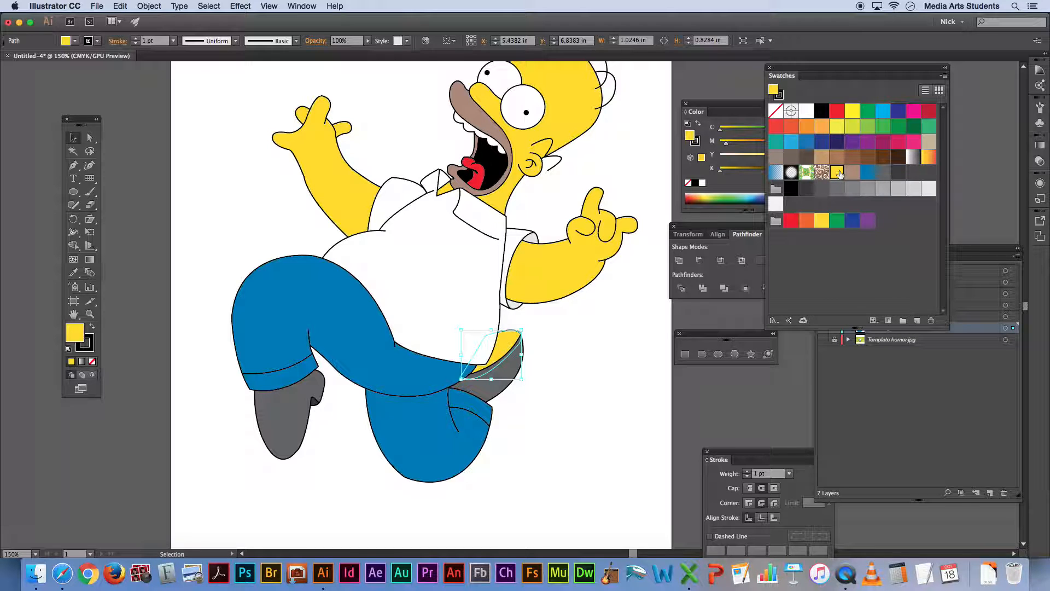
pyautogui.keyDown('shift'); pyautogui.click(898, 173); pyautogui.keyUp('shift')
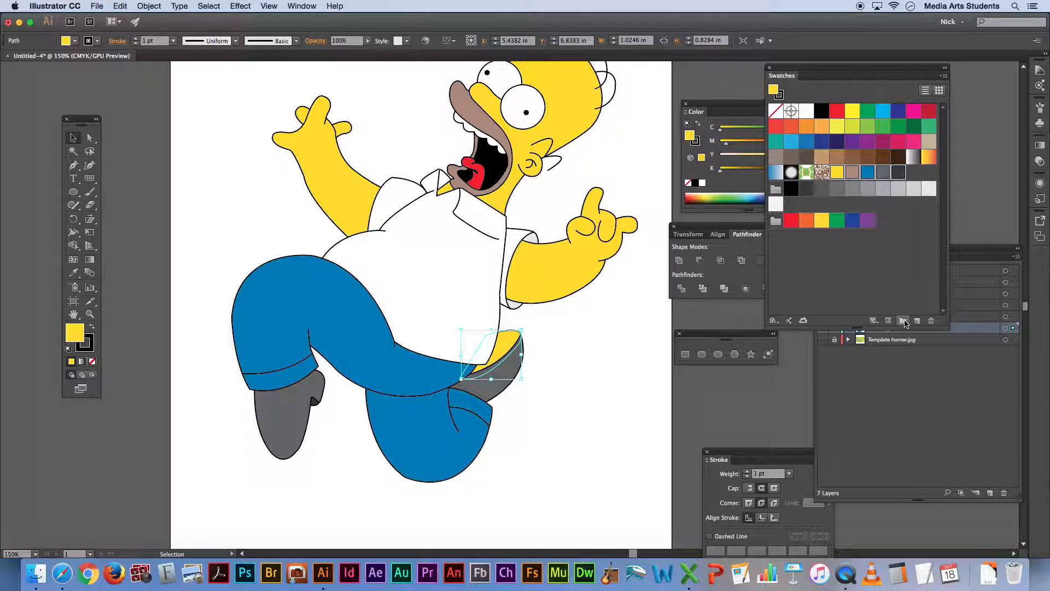
pyautogui.click(903, 321)
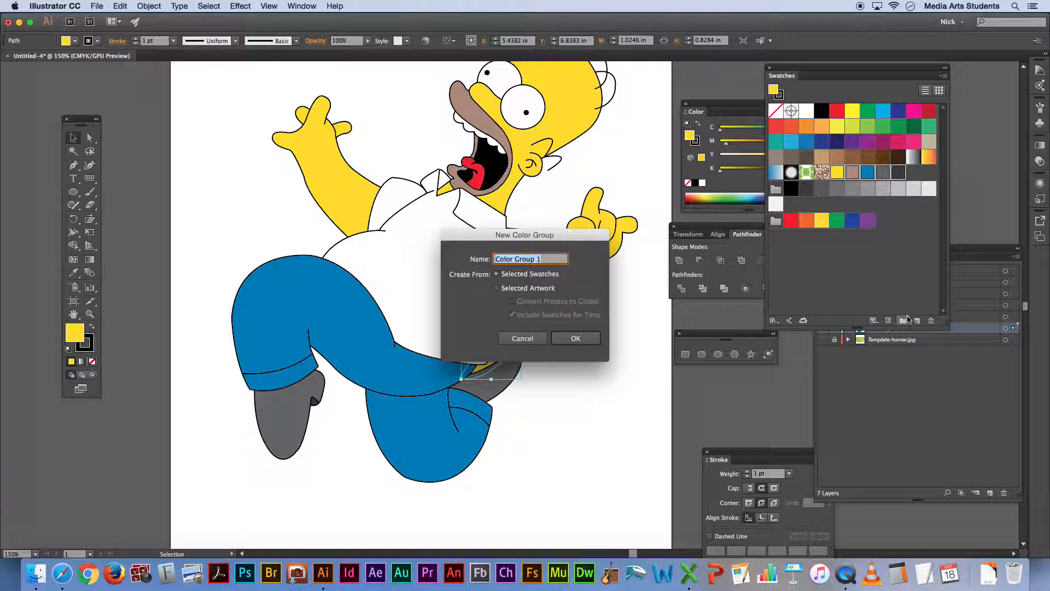
pyautogui.write('Homer Simpson')
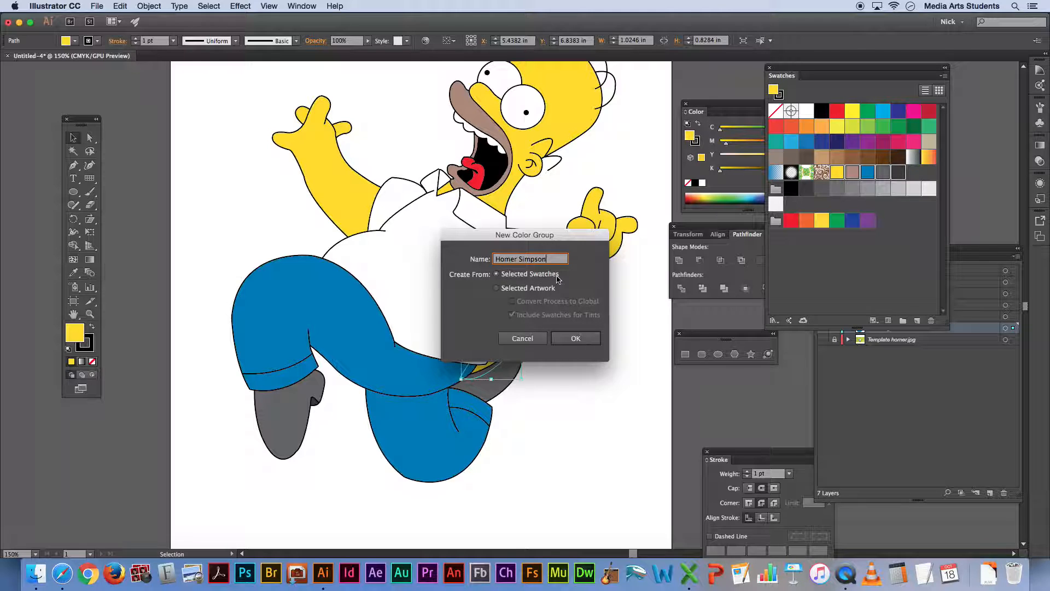
pyautogui.click(576, 338)
pyautogui.click(806, 310)
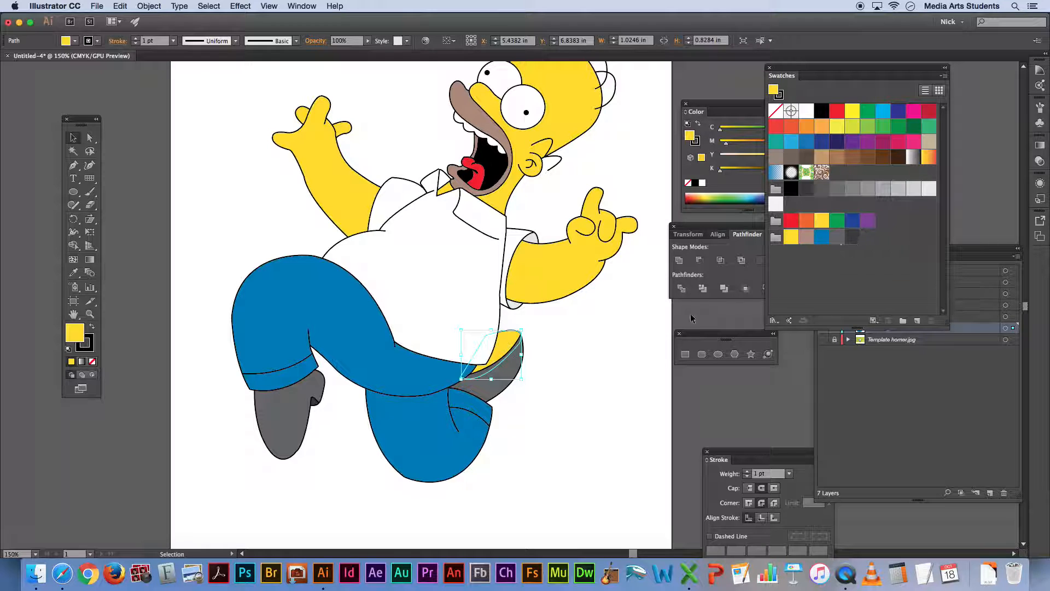
# Refill the back shoe's yellow shaded area with the "homers shoe shadow" swatch
pyautogui.click(619, 327)
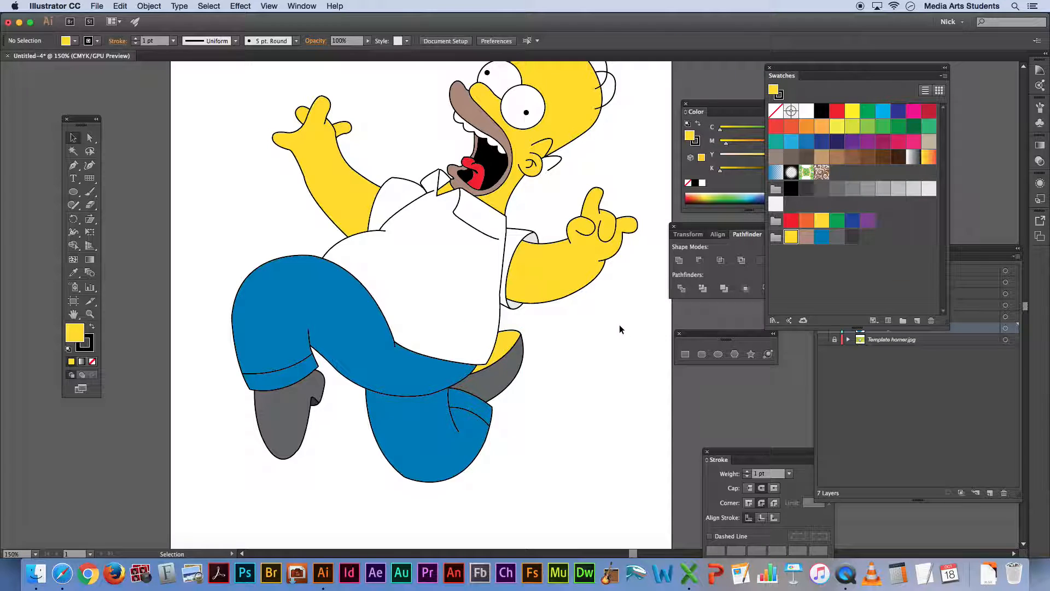
pyautogui.click(511, 342)
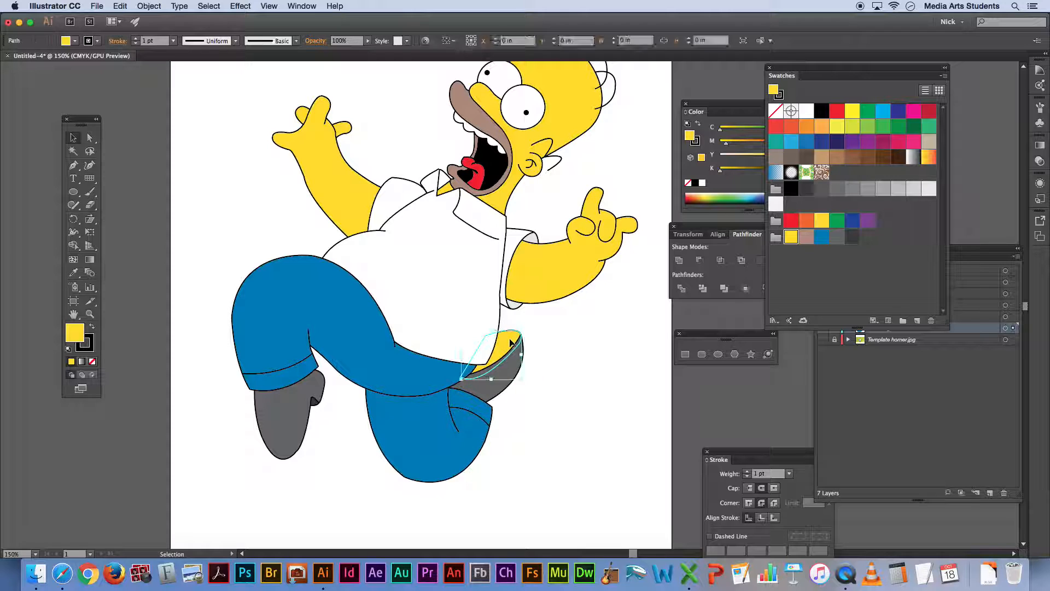
pyautogui.click(855, 242)
pyautogui.click(605, 357)
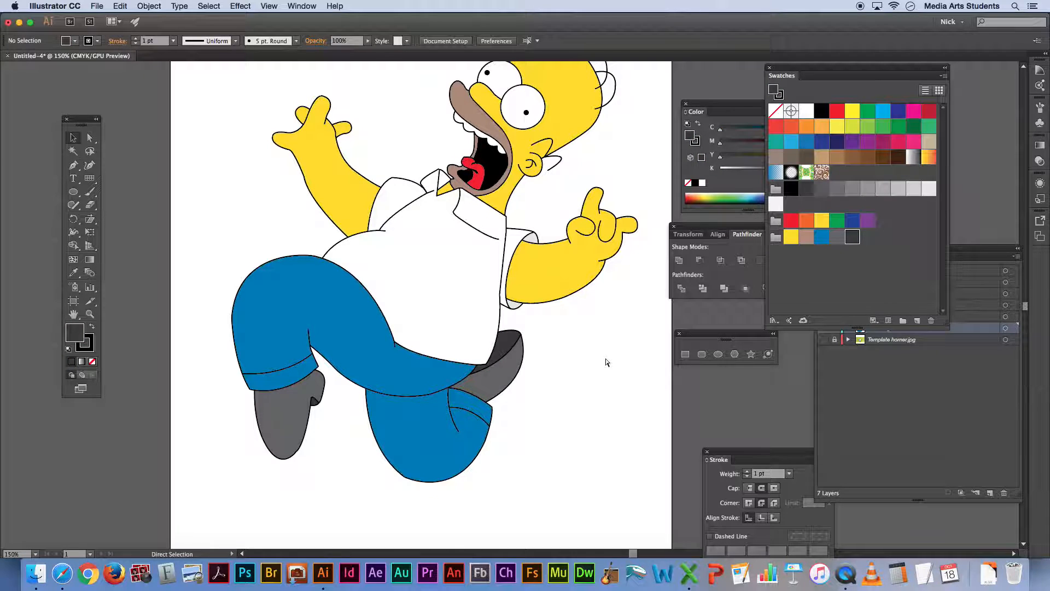
pyautogui.press('super+minus')
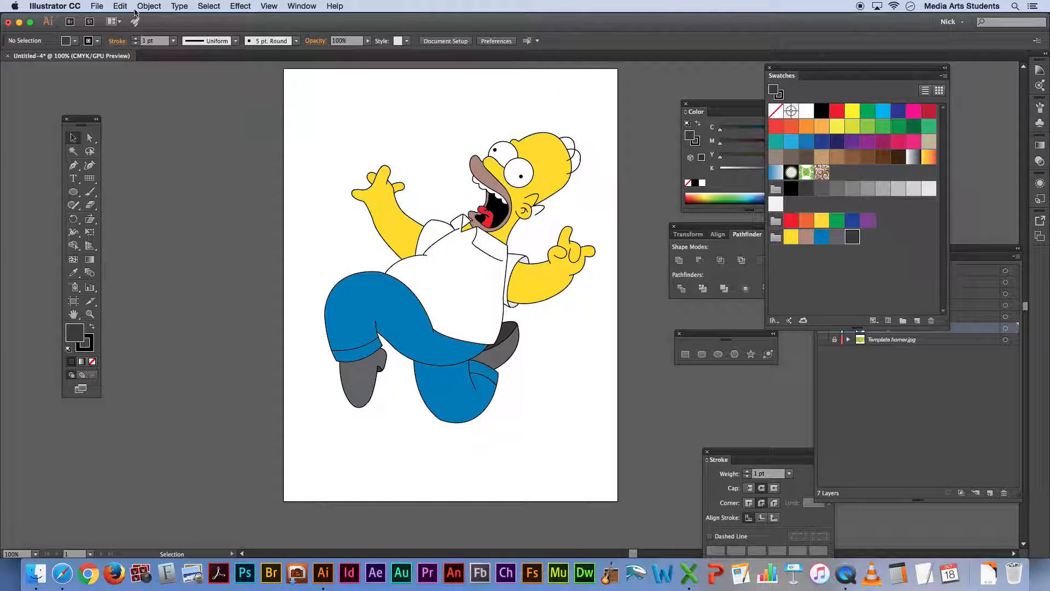
# Save the document as "nrp-222-homer.ai" in the "cartoon" folder in Adobe Illustrator format, keeping the Illustrator CC version and default options
pyautogui.click(95, 5)
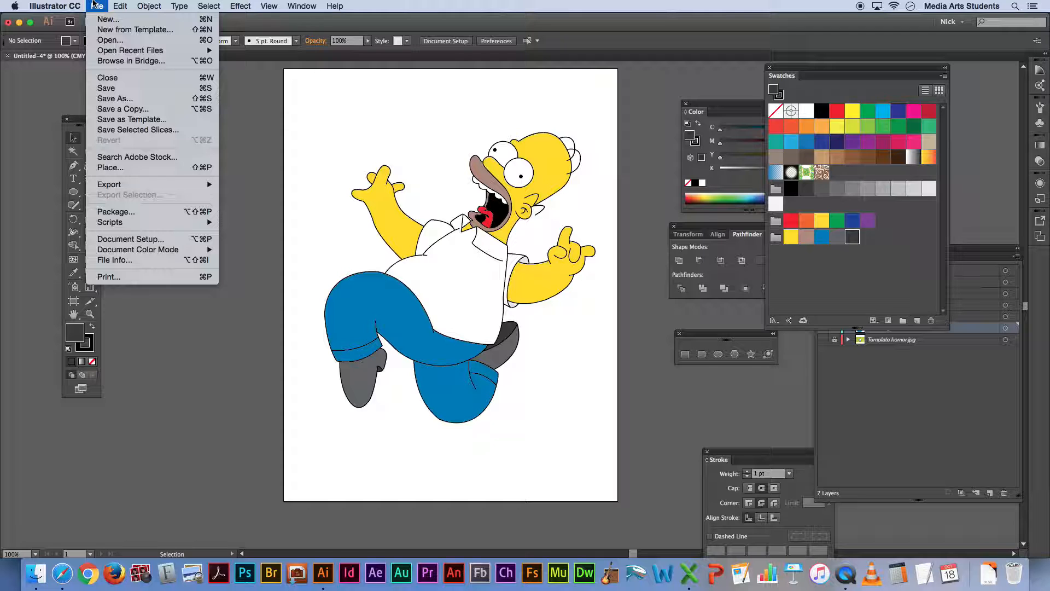
pyautogui.click(119, 100)
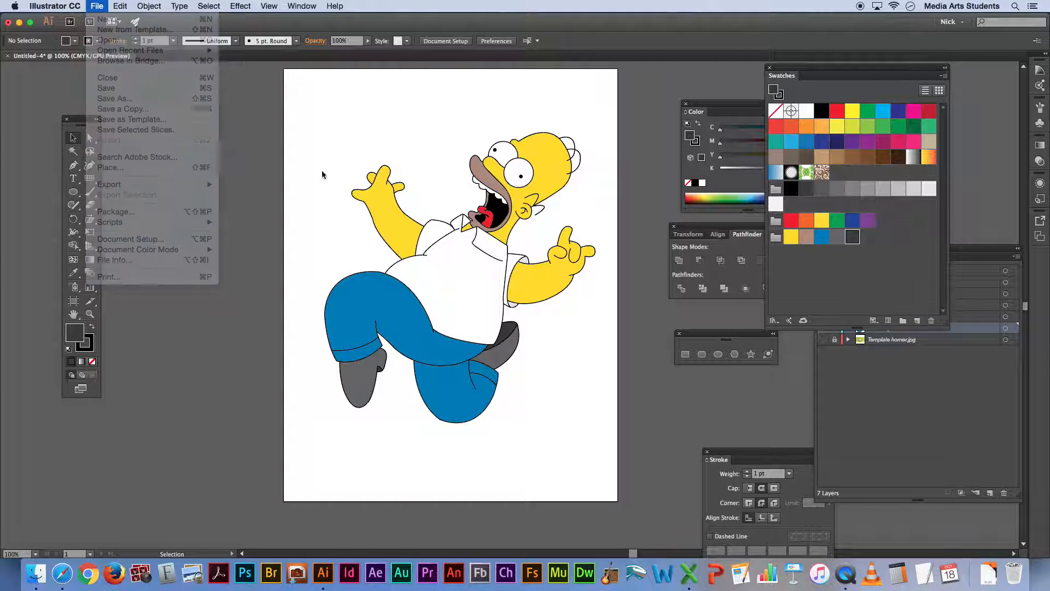
pyautogui.write('nrp-')
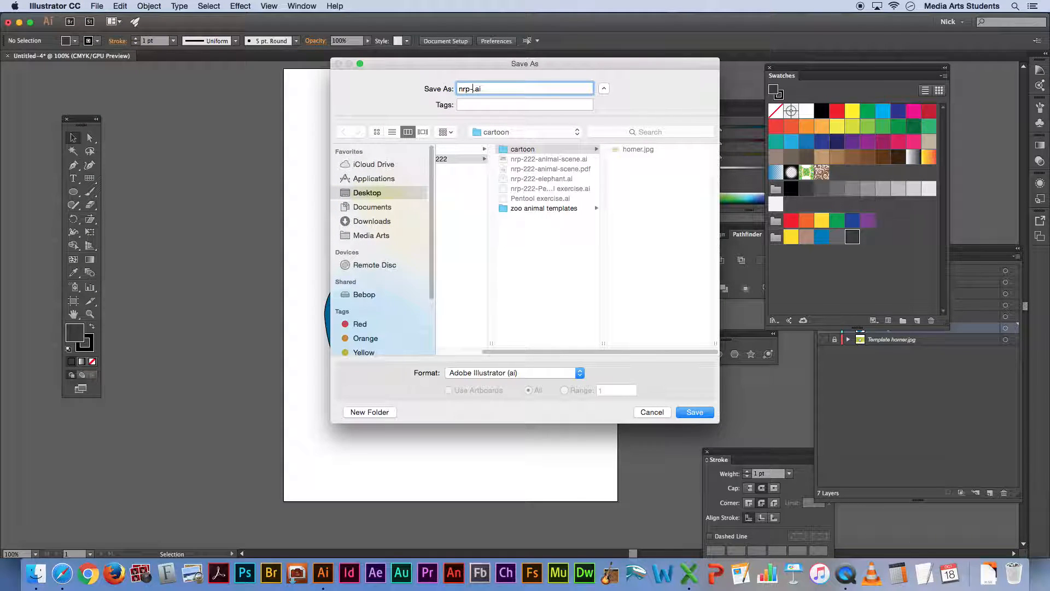
pyautogui.write('222-homer')
pyautogui.click(514, 151)
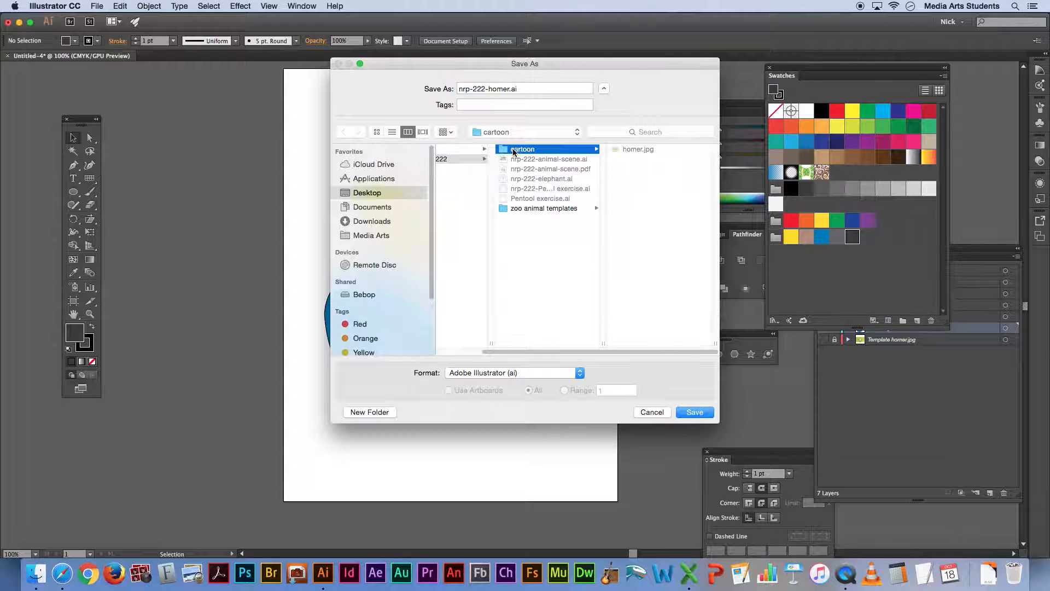
pyautogui.click(698, 414)
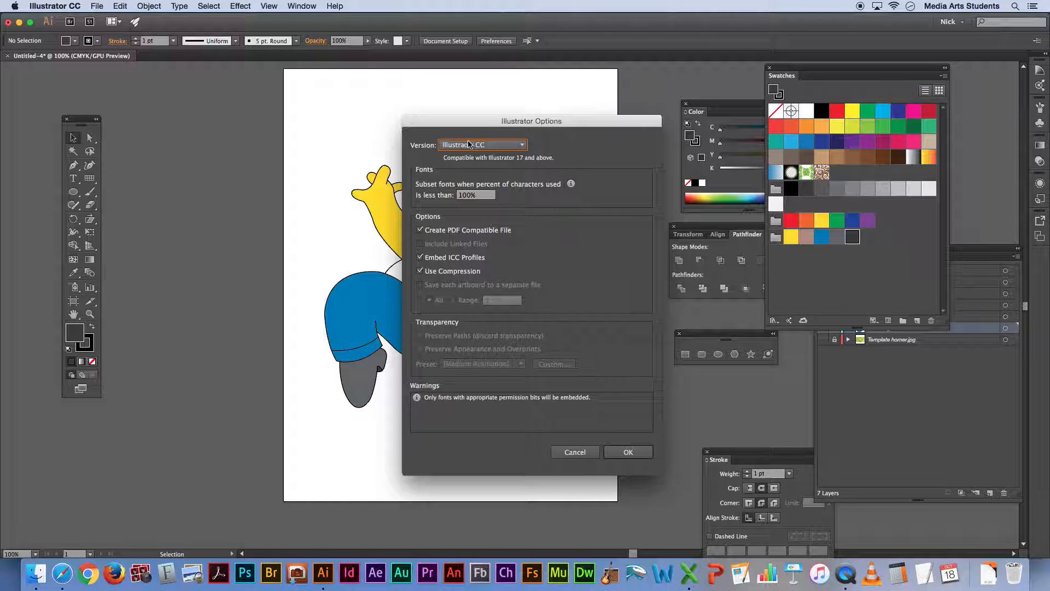
pyautogui.click(629, 453)
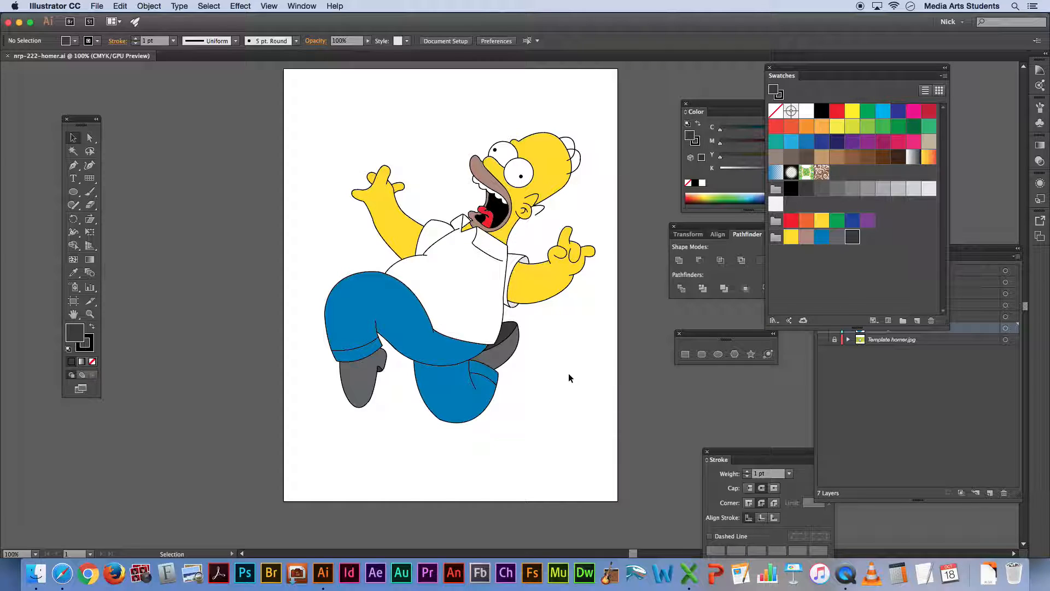